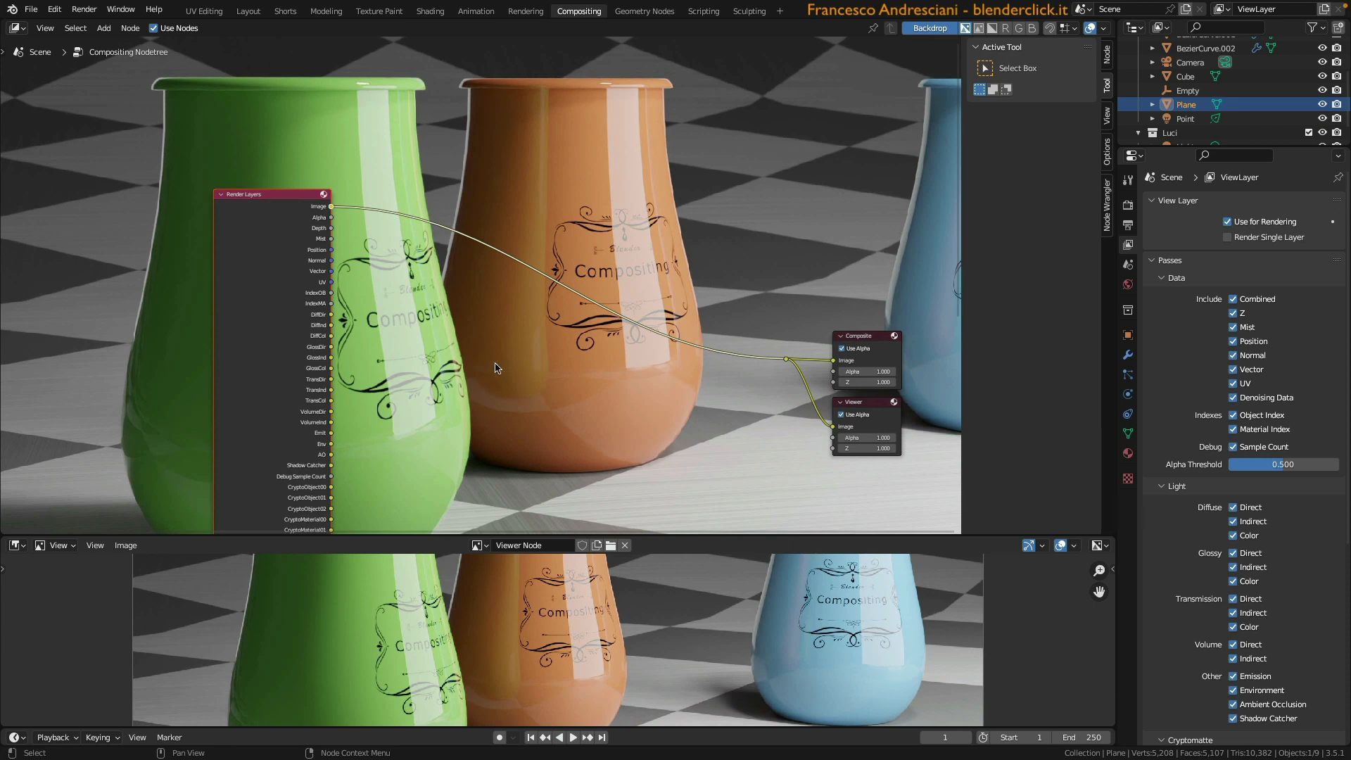
- Preview the Render Layers node's DiffDir pass in the Viewer node
scroll(308, 226, up, 6)
middle_drag(293, 301, 556, 323)
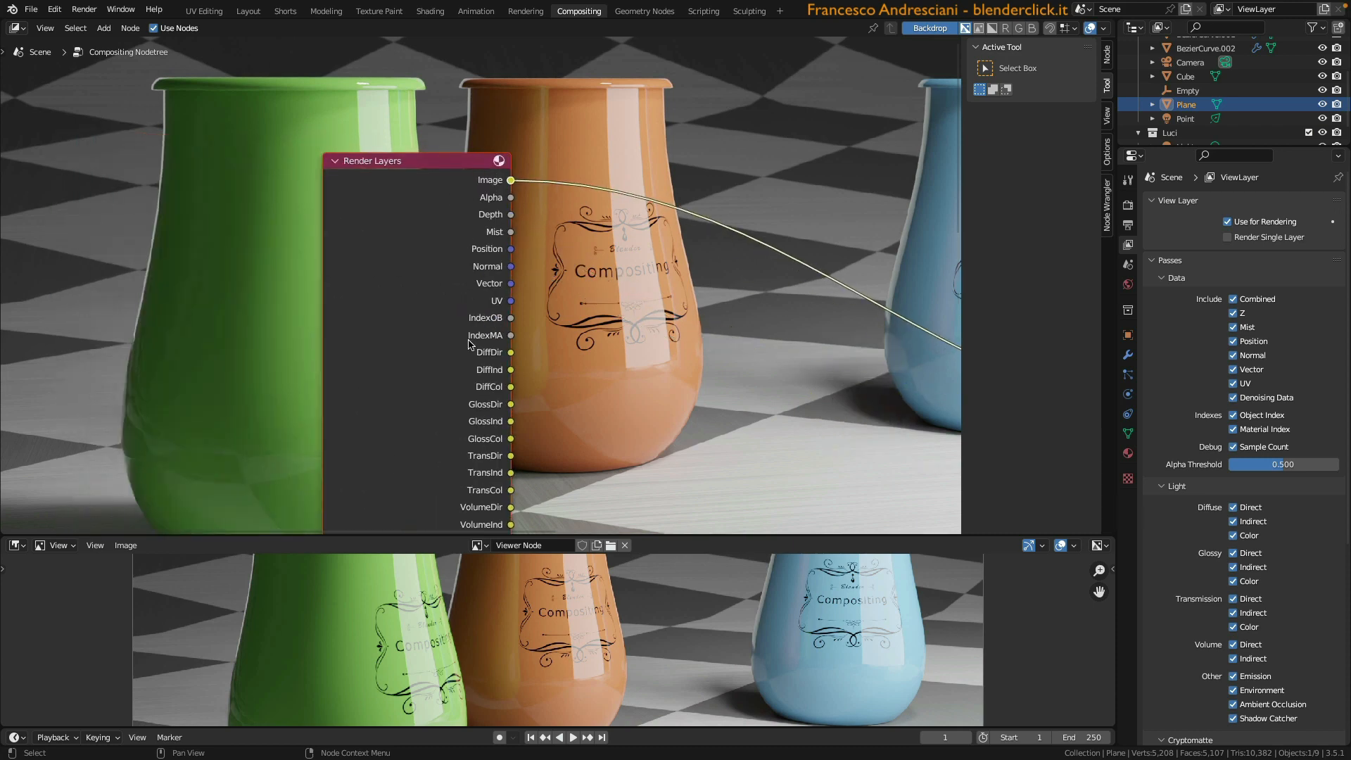
middle_drag(450, 358, 331, 236)
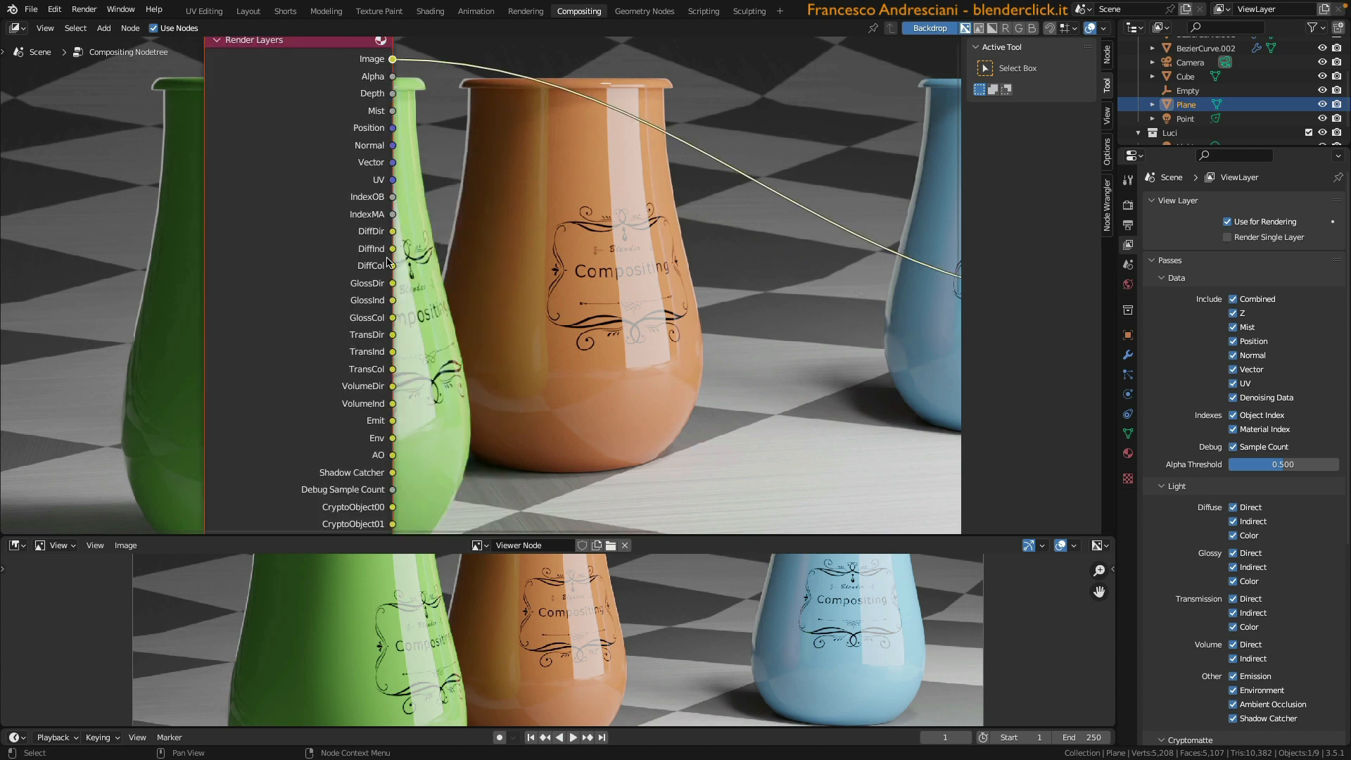
scroll(386, 263, up, 3)
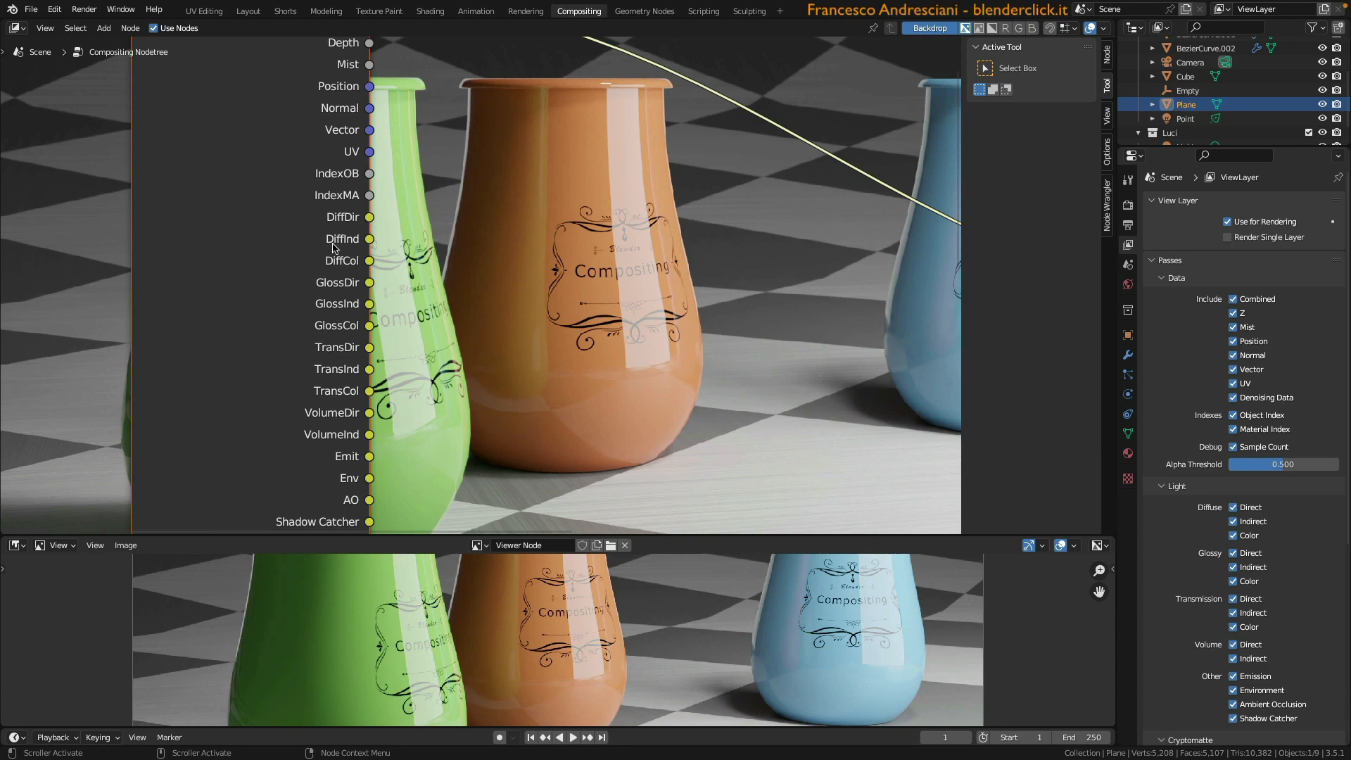
scroll(329, 250, down, 2)
ctrl+shift+click(380, 243)
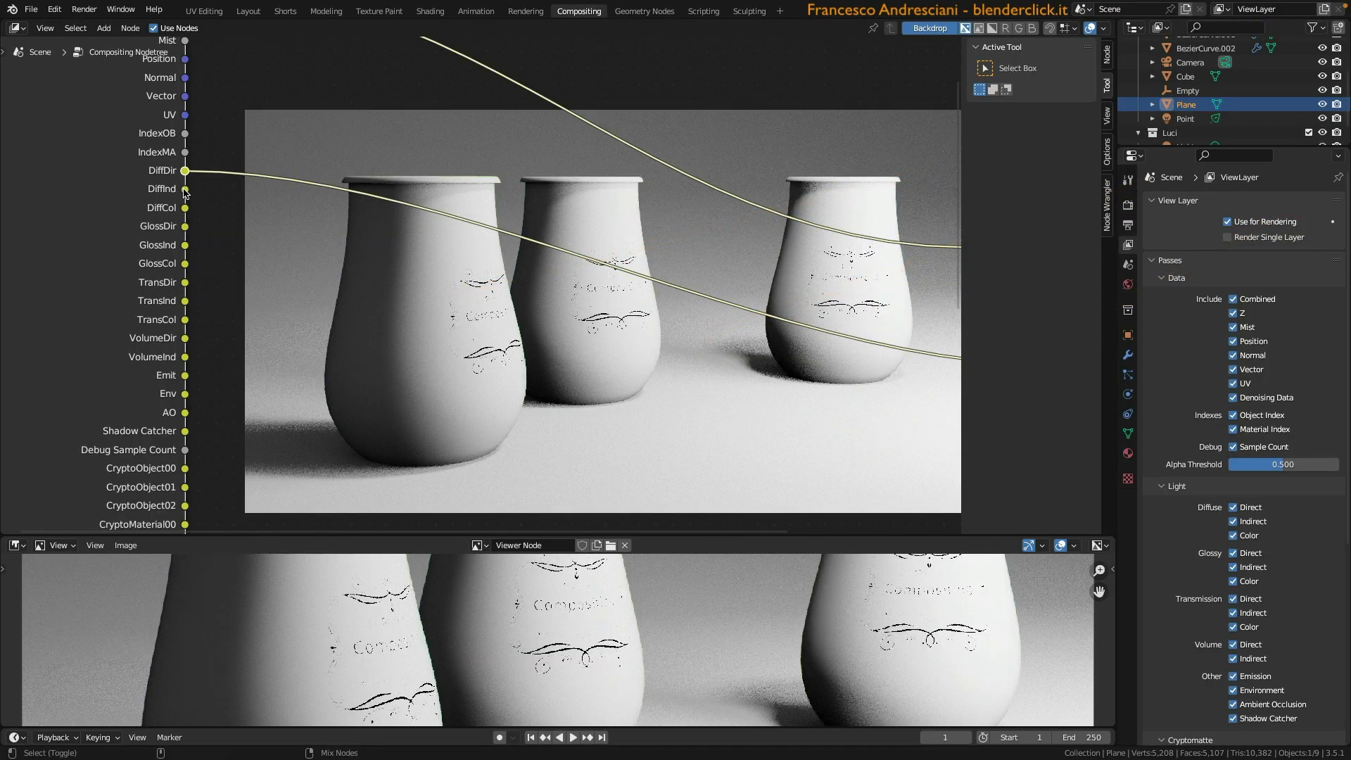
- Preview the DiffCol pass in the Viewer node and inspect it in the maximized image viewer
ctrl+shift+click(231, 266)
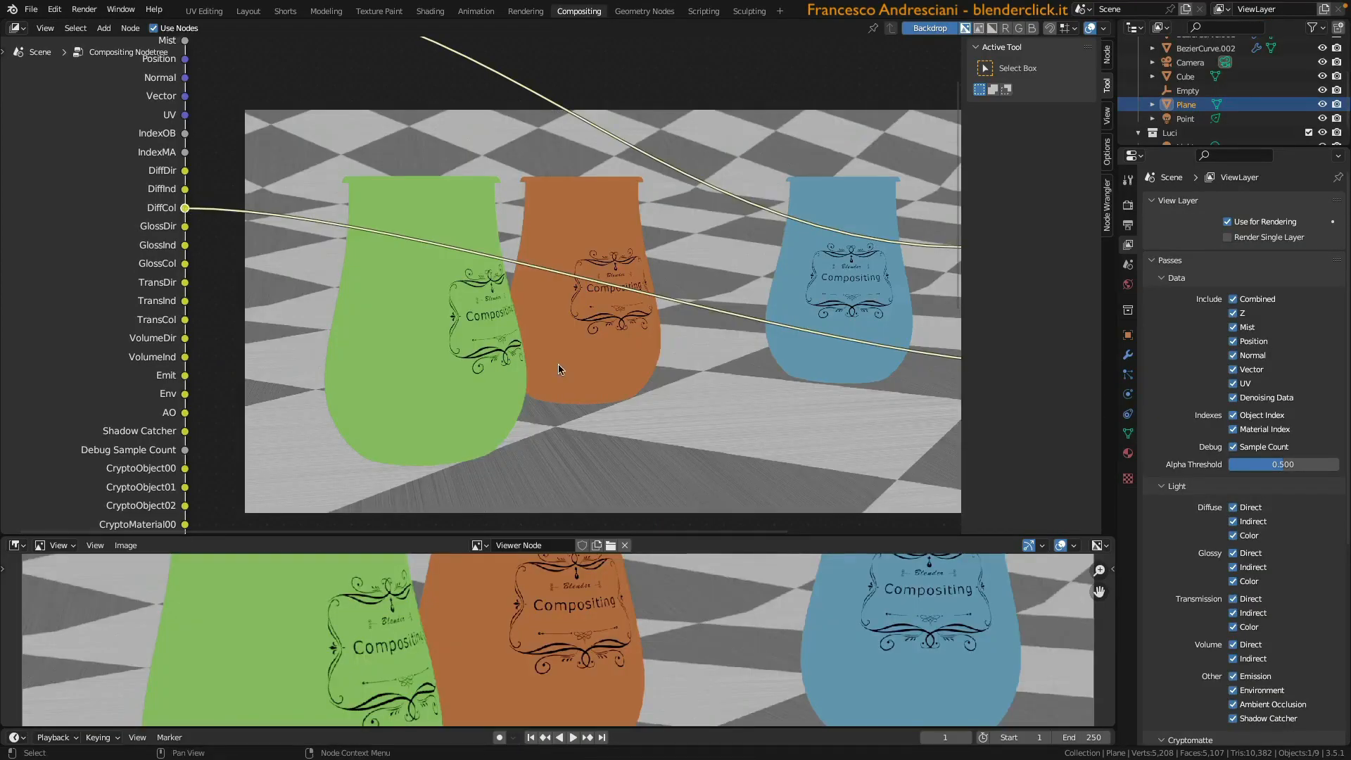
key(ctrl+space)
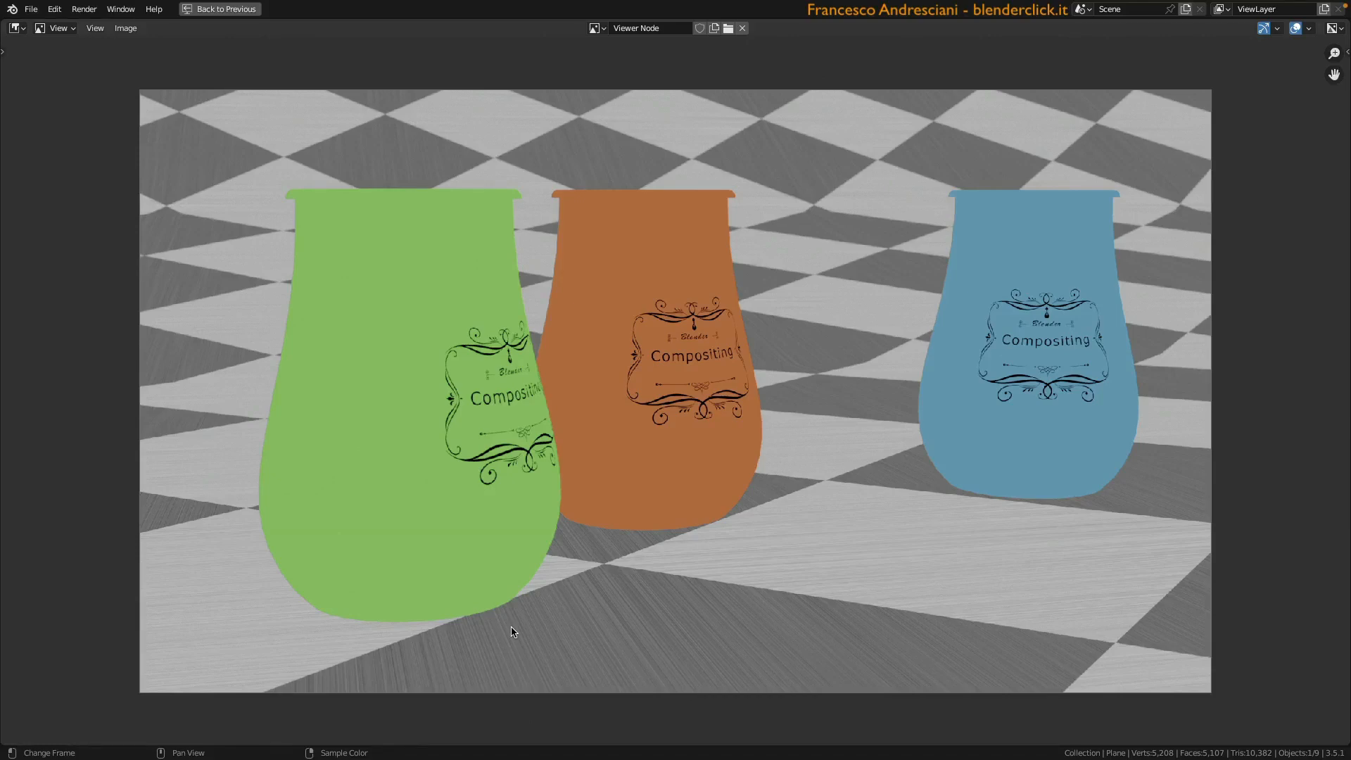
key(ctrl+space)
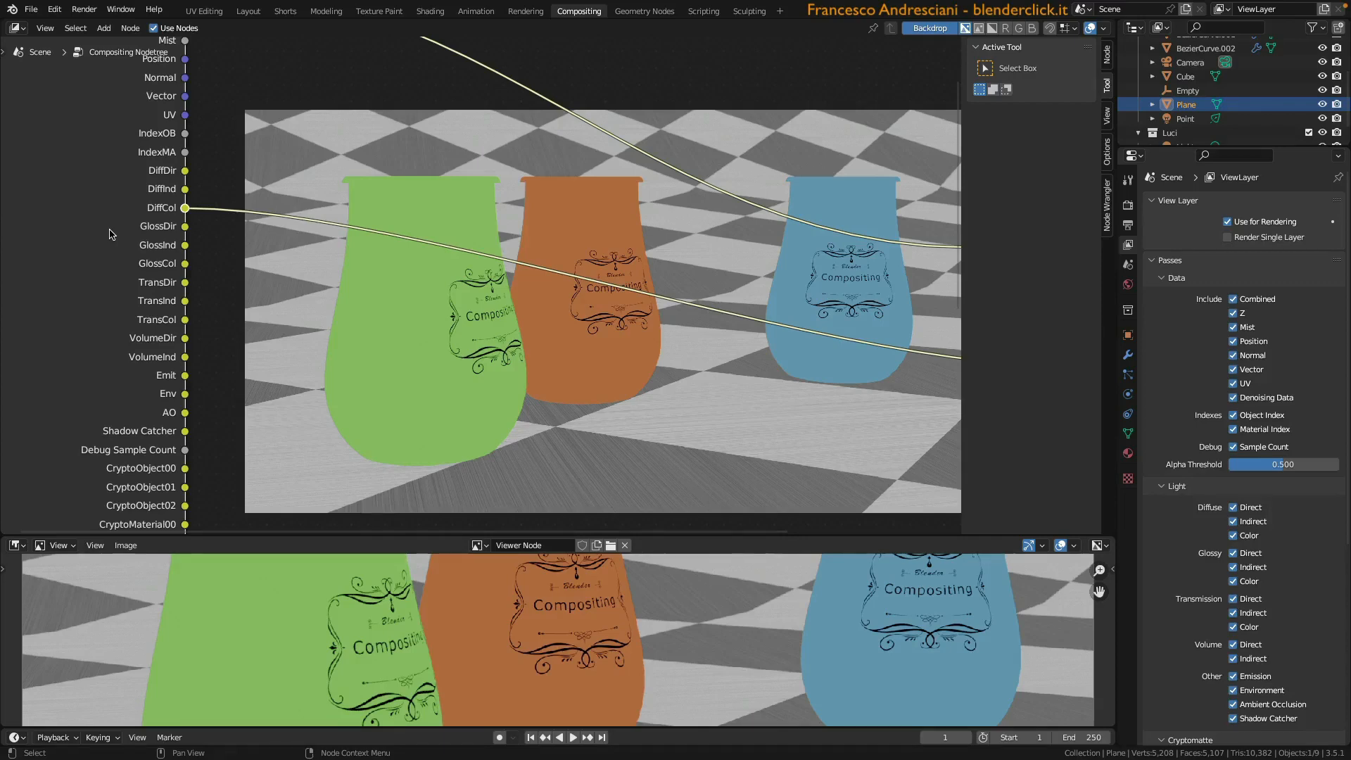
- Preview the GlossDir and GlossInd passes, inspecting GlossInd in the maximized image viewer
ctrl+shift+click(163, 229)
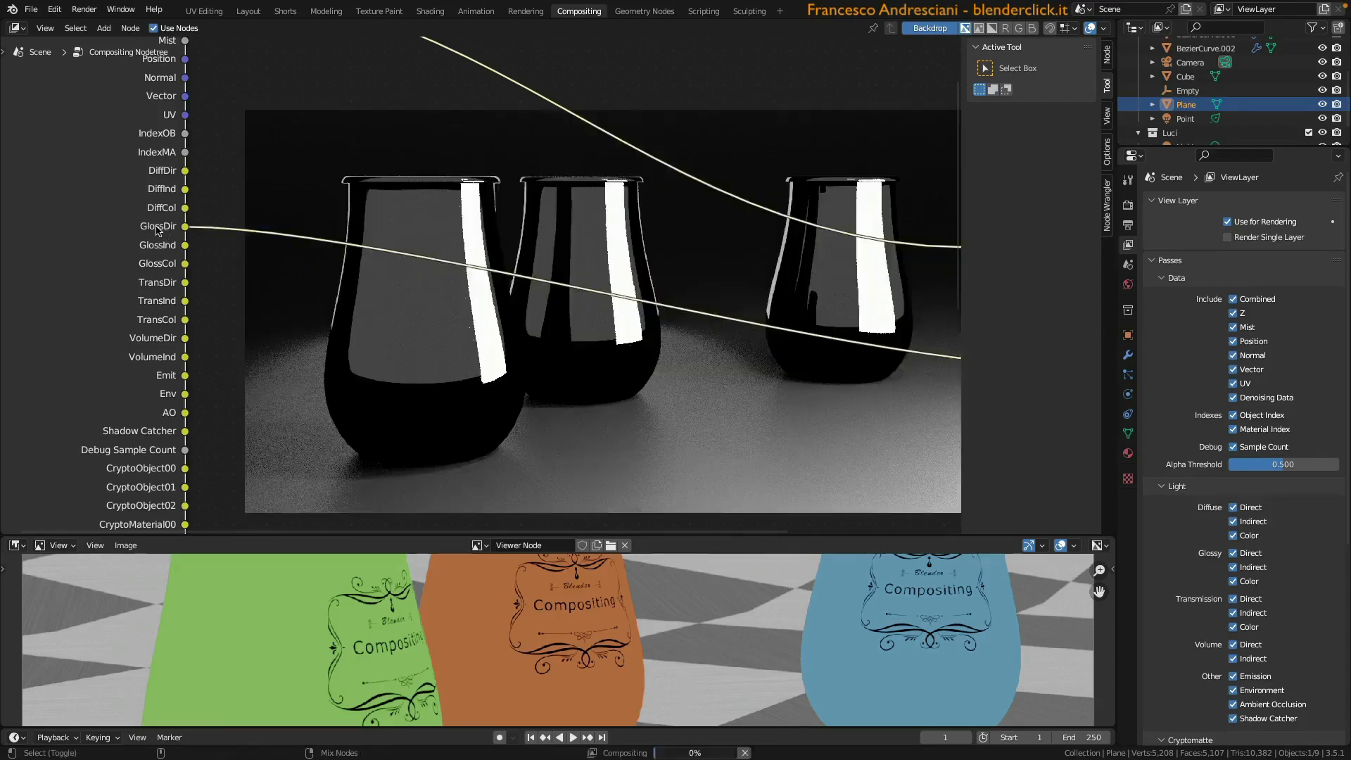
key(ctrl+space)
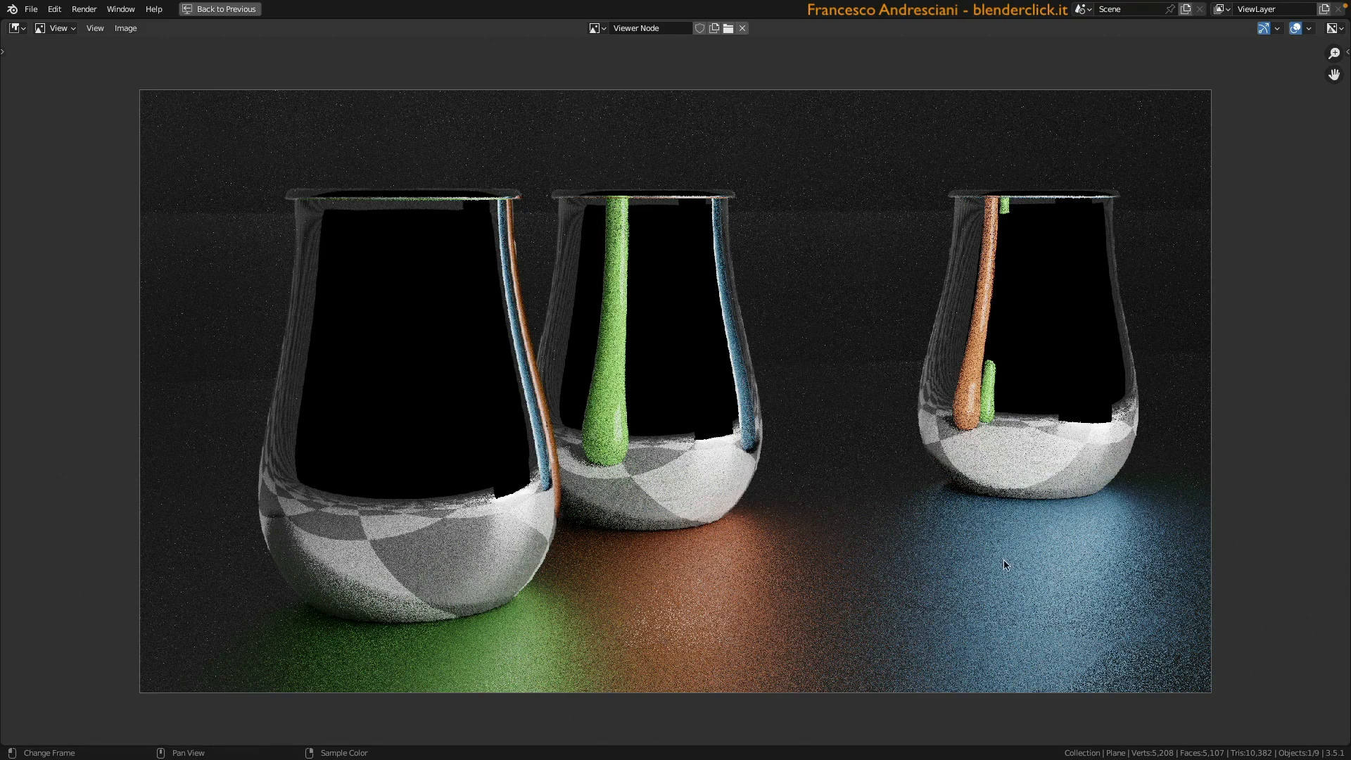
key(ctrl+space)
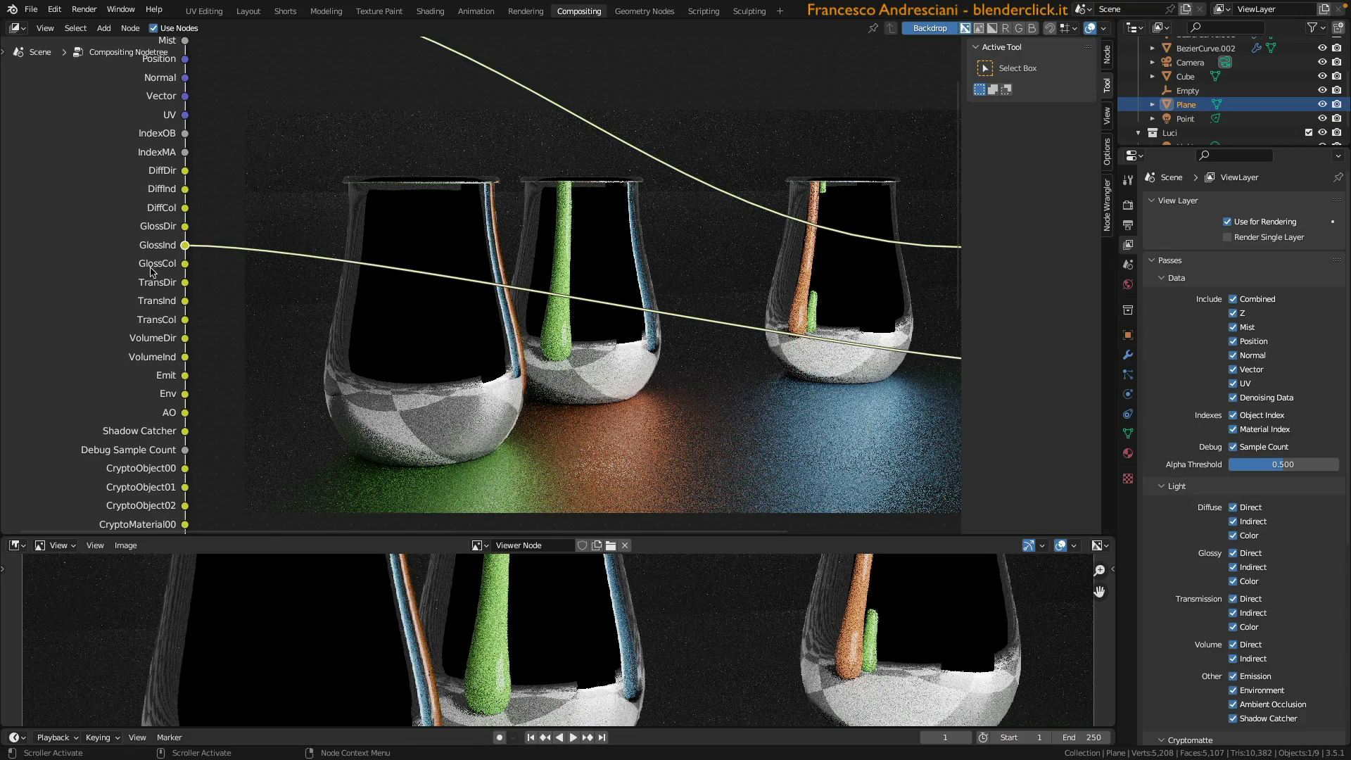
- Inspect the GlossCol pass in the maximized image viewer and send the TransDir pass to the Viewer node
ctrl+shift+click(151, 269)
key(ctrl+space)
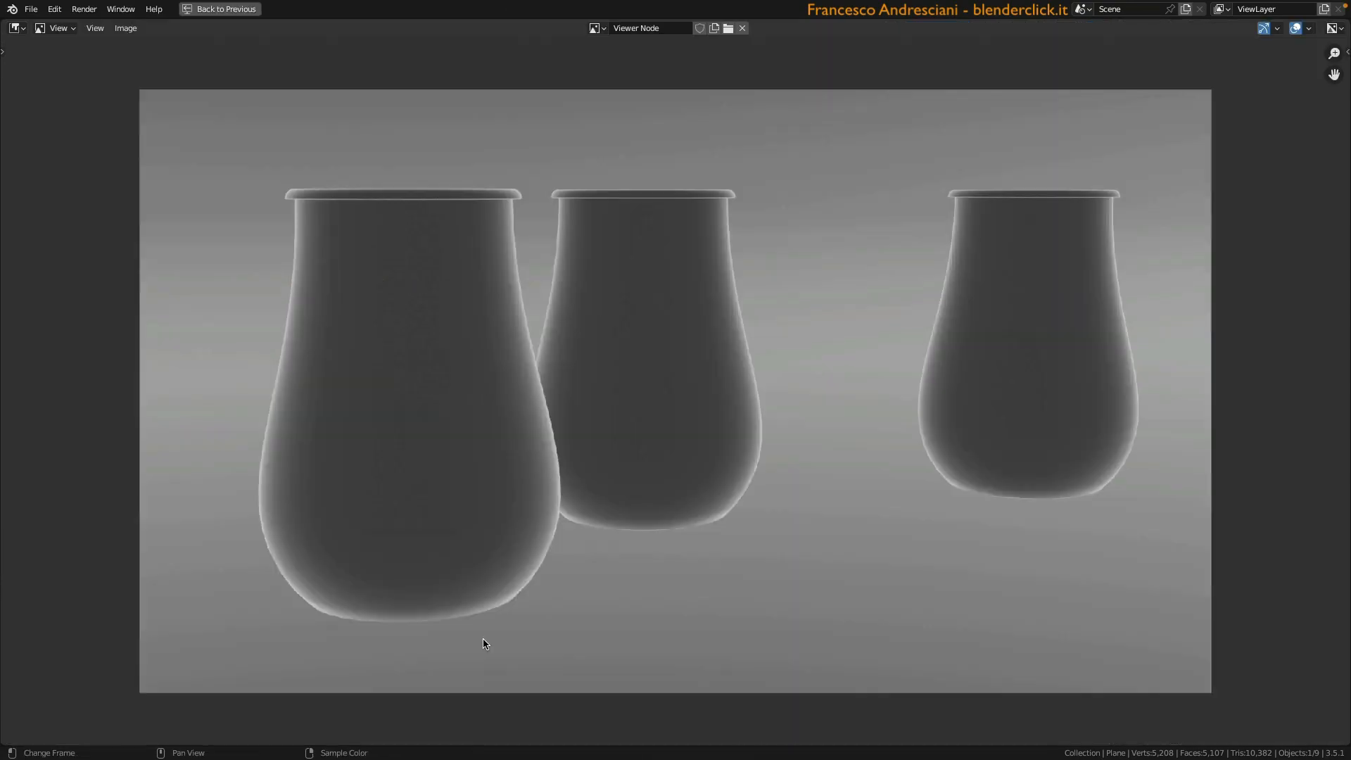
key(ctrl+space)
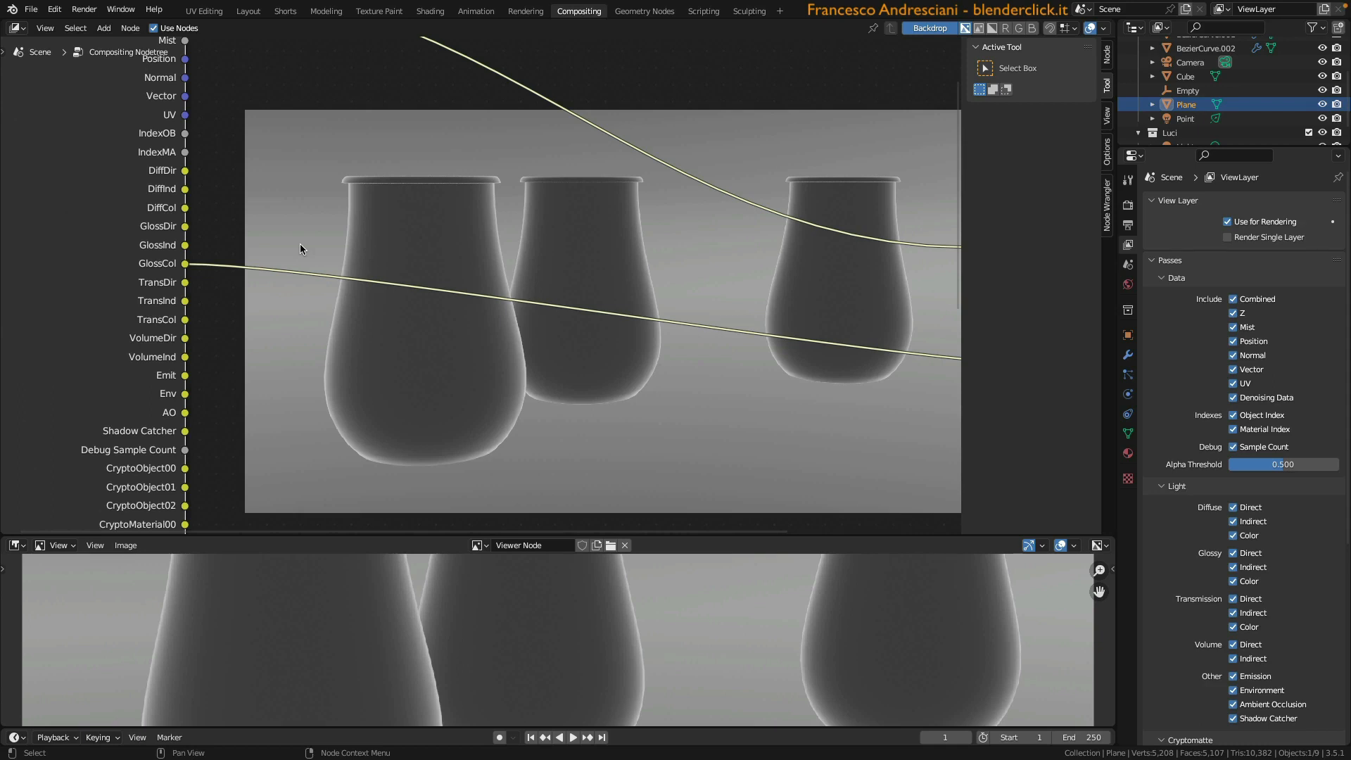
ctrl+shift+click(156, 288)
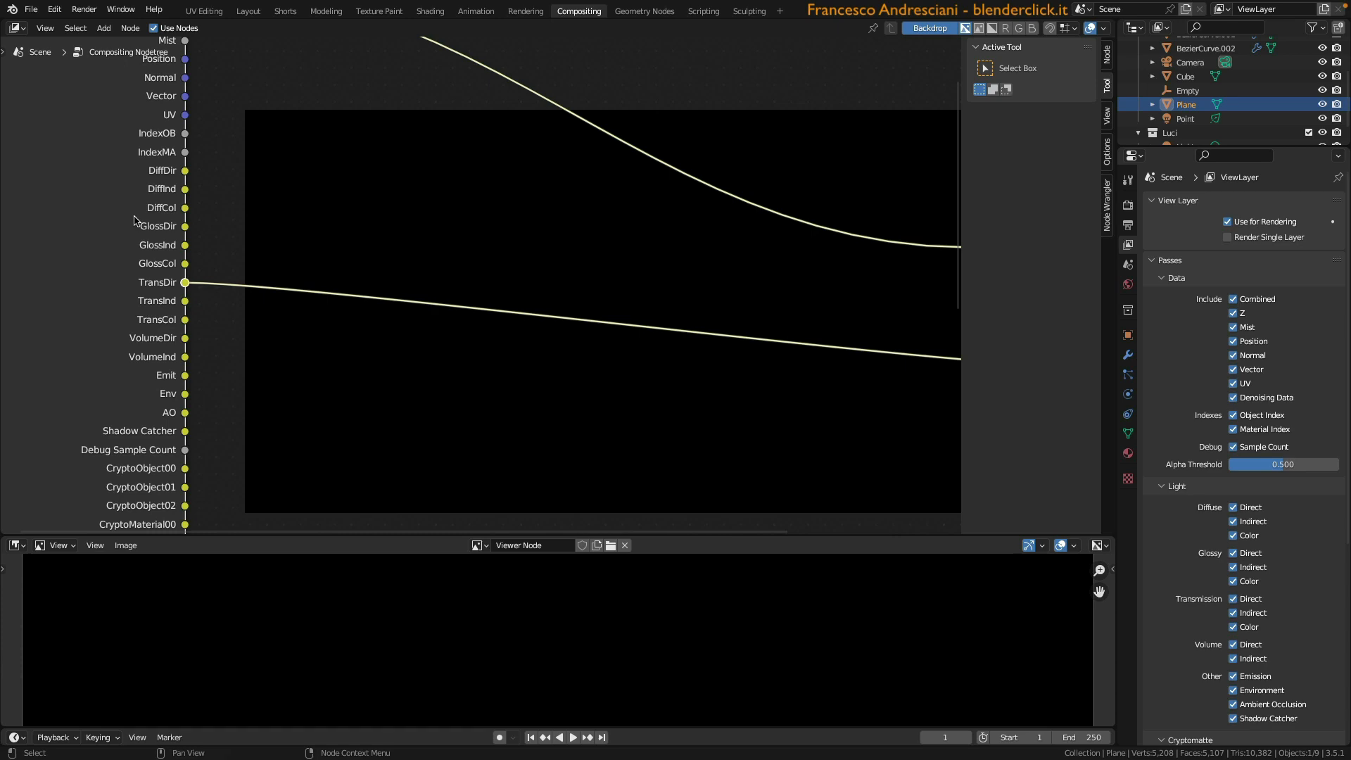
- In the Layout workspace, set Transmission to 0.5 in the front vase's Ceramica_1 material
click(247, 11)
click(460, 352)
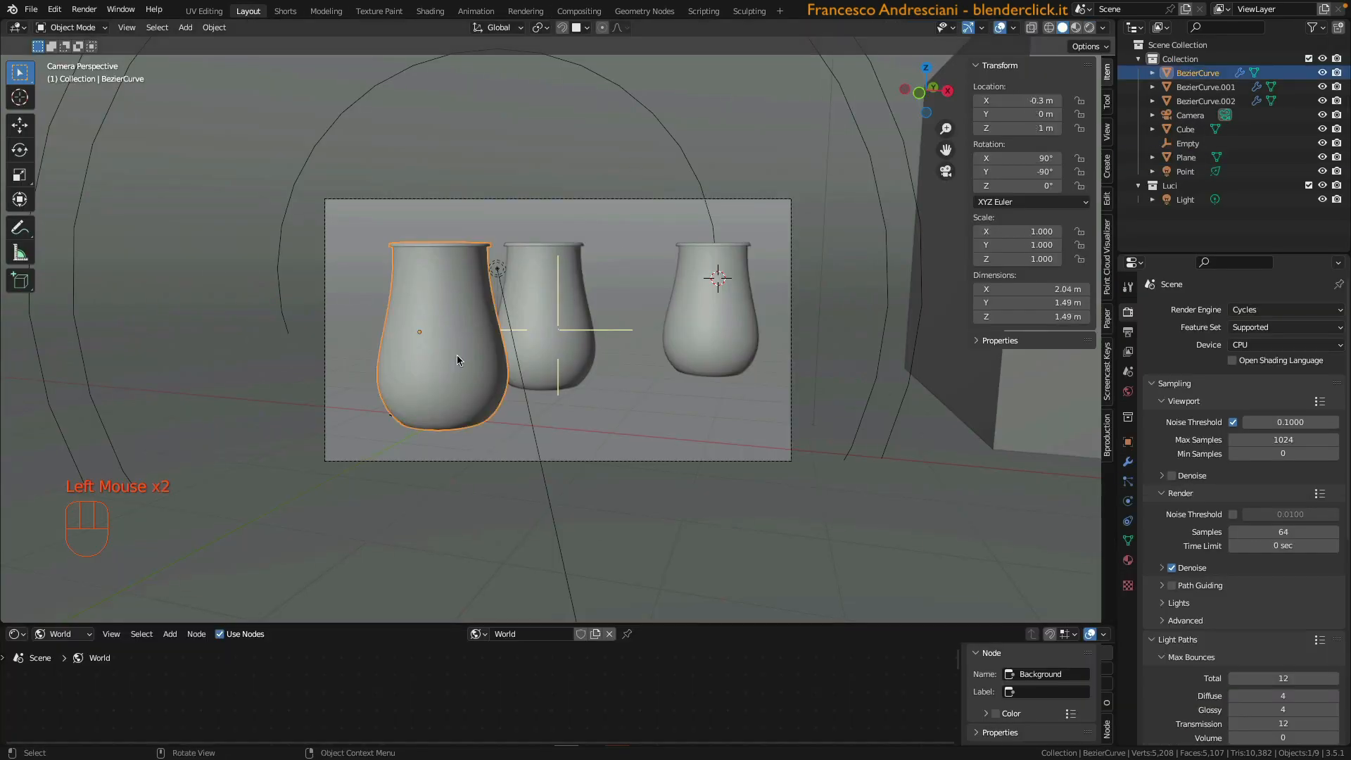
drag(404, 623, 413, 585)
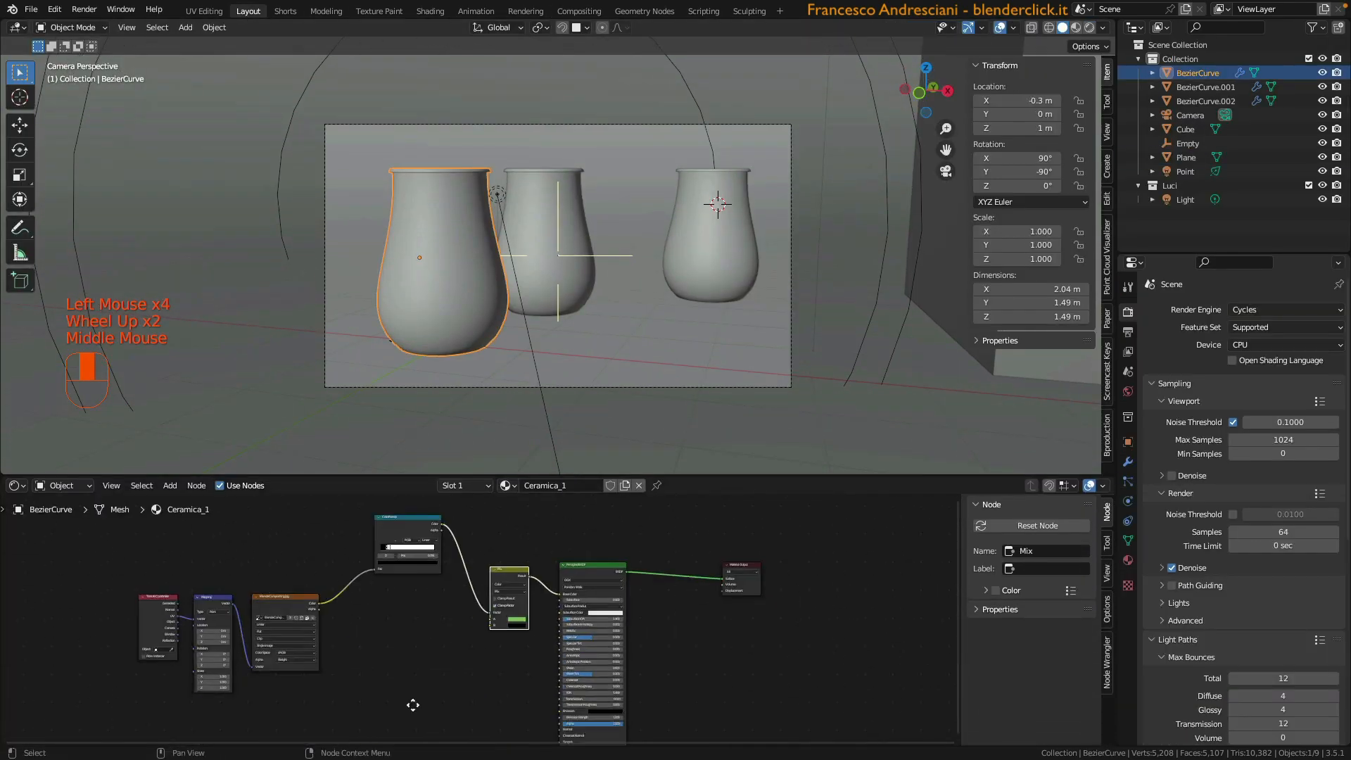
middle_drag(413, 706, 390, 649)
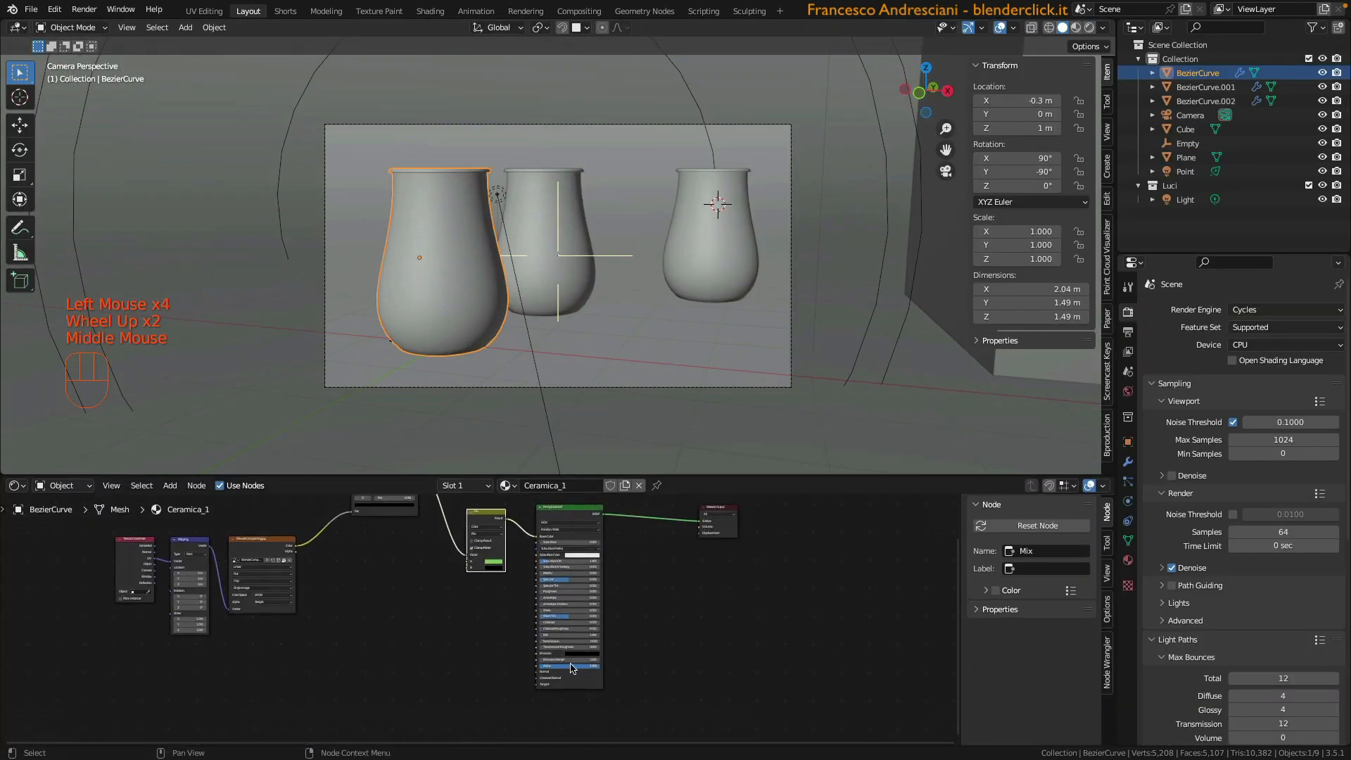
scroll(571, 669, up, 8)
middle_drag(624, 627, 401, 720)
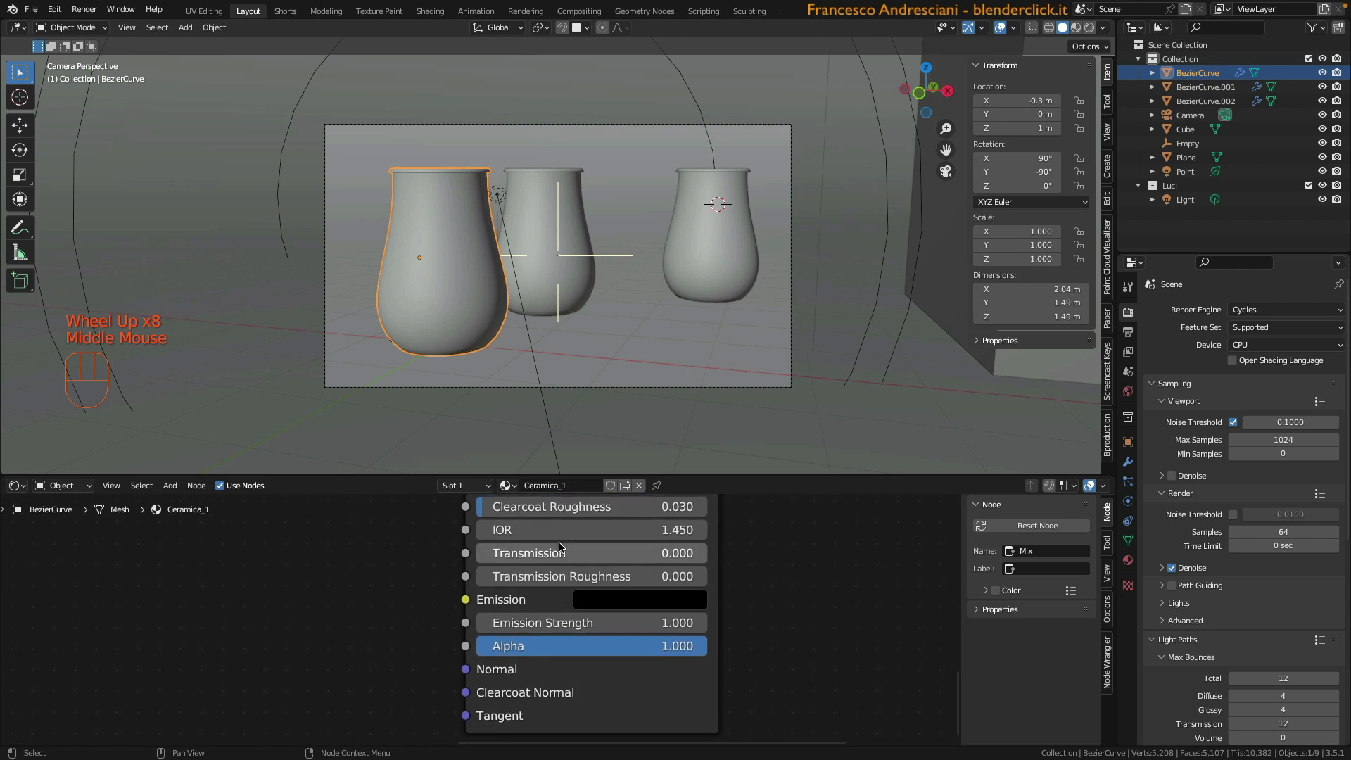
click(520, 558)
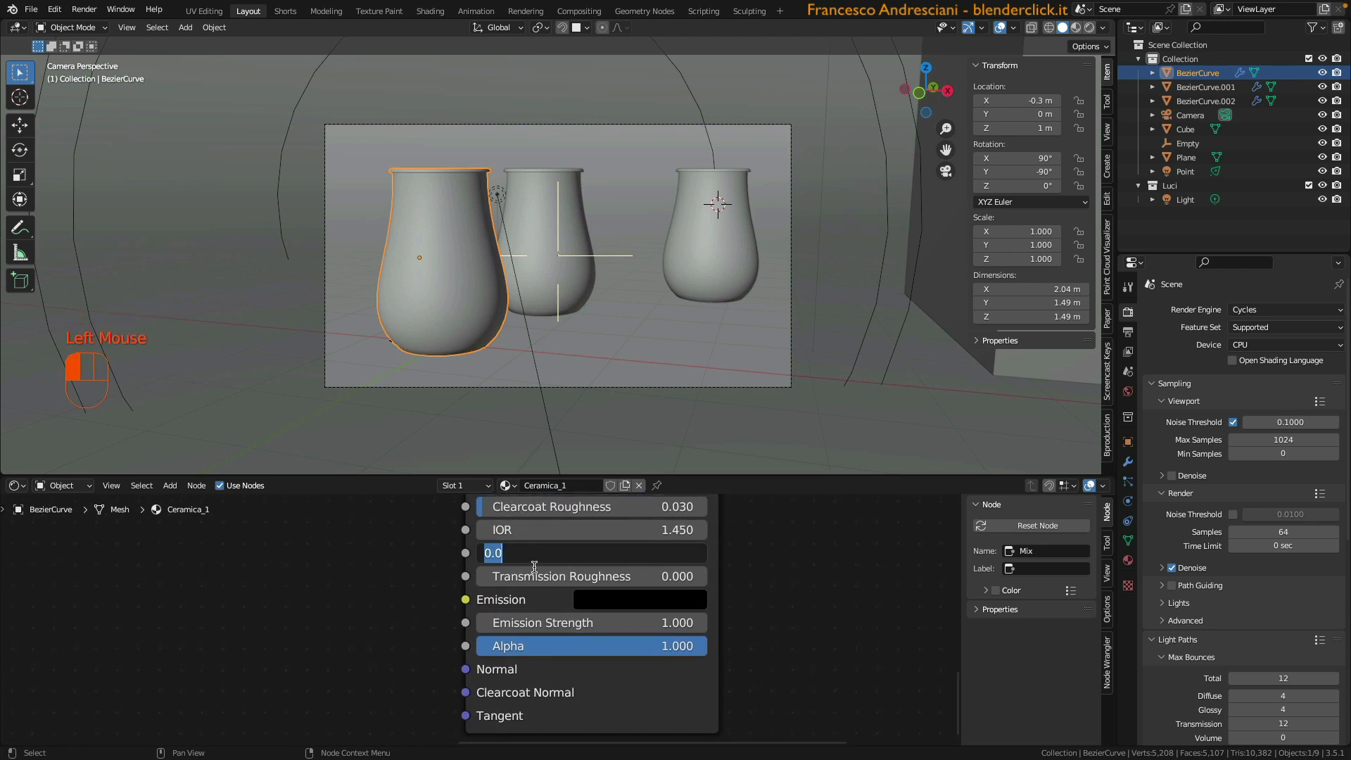
text(0.5)
key(Return)
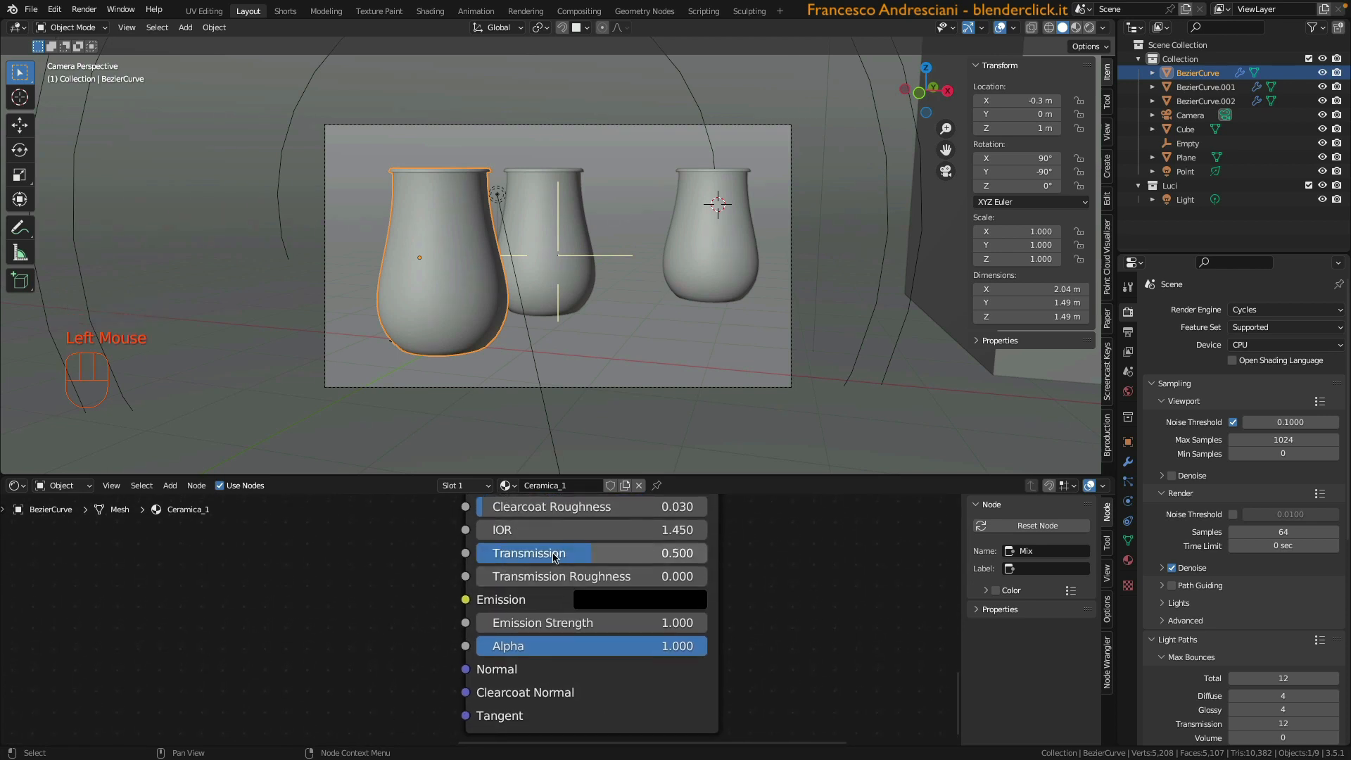
- Set Transmission to 1 in the middle vase's Ceramica_2 material
click(542, 280)
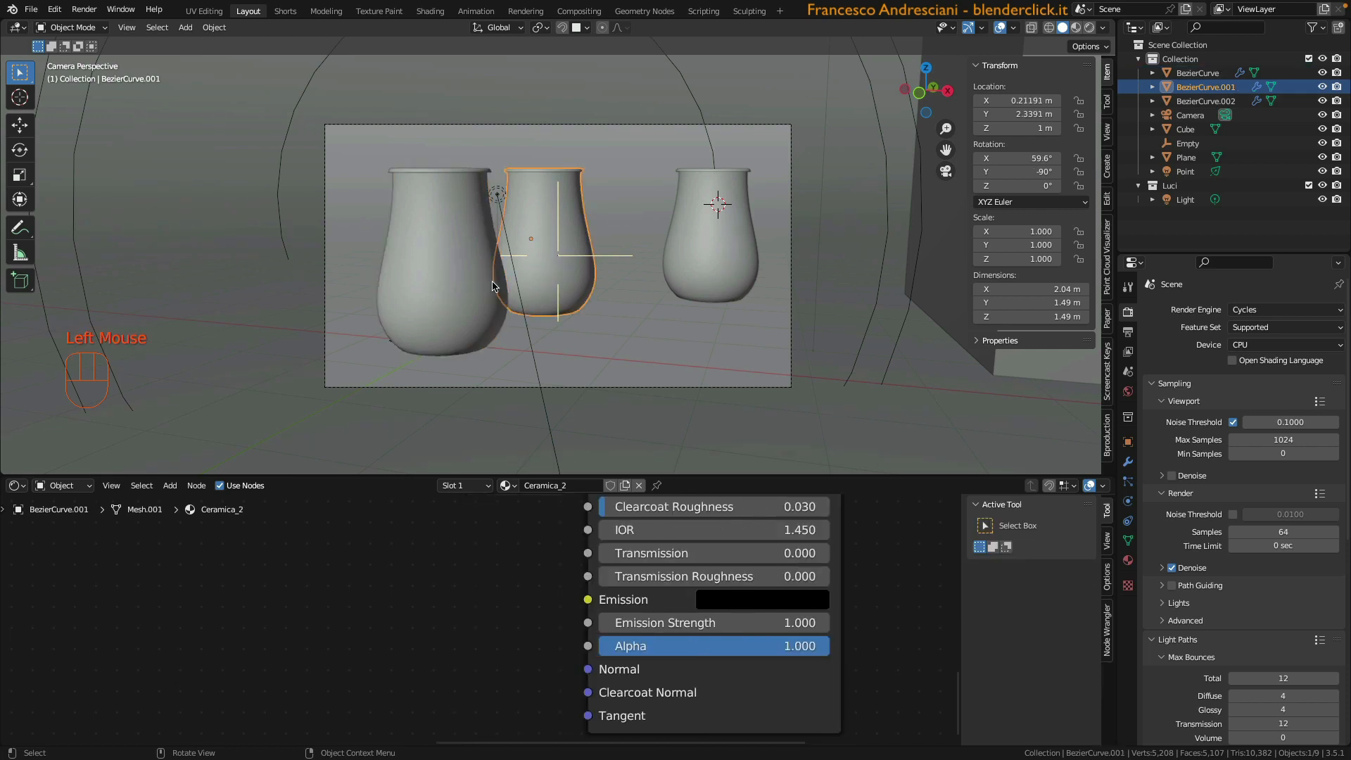
click(619, 552)
click(527, 551)
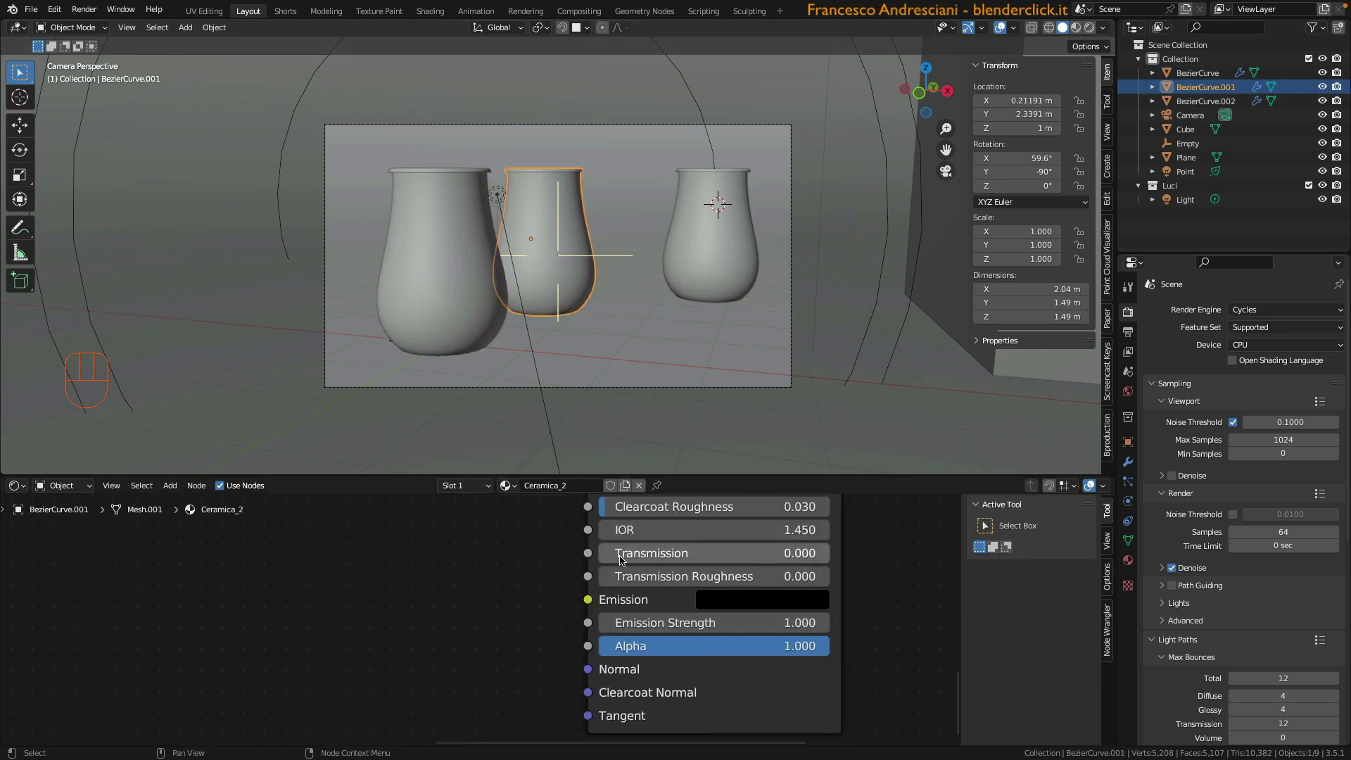
click(625, 555)
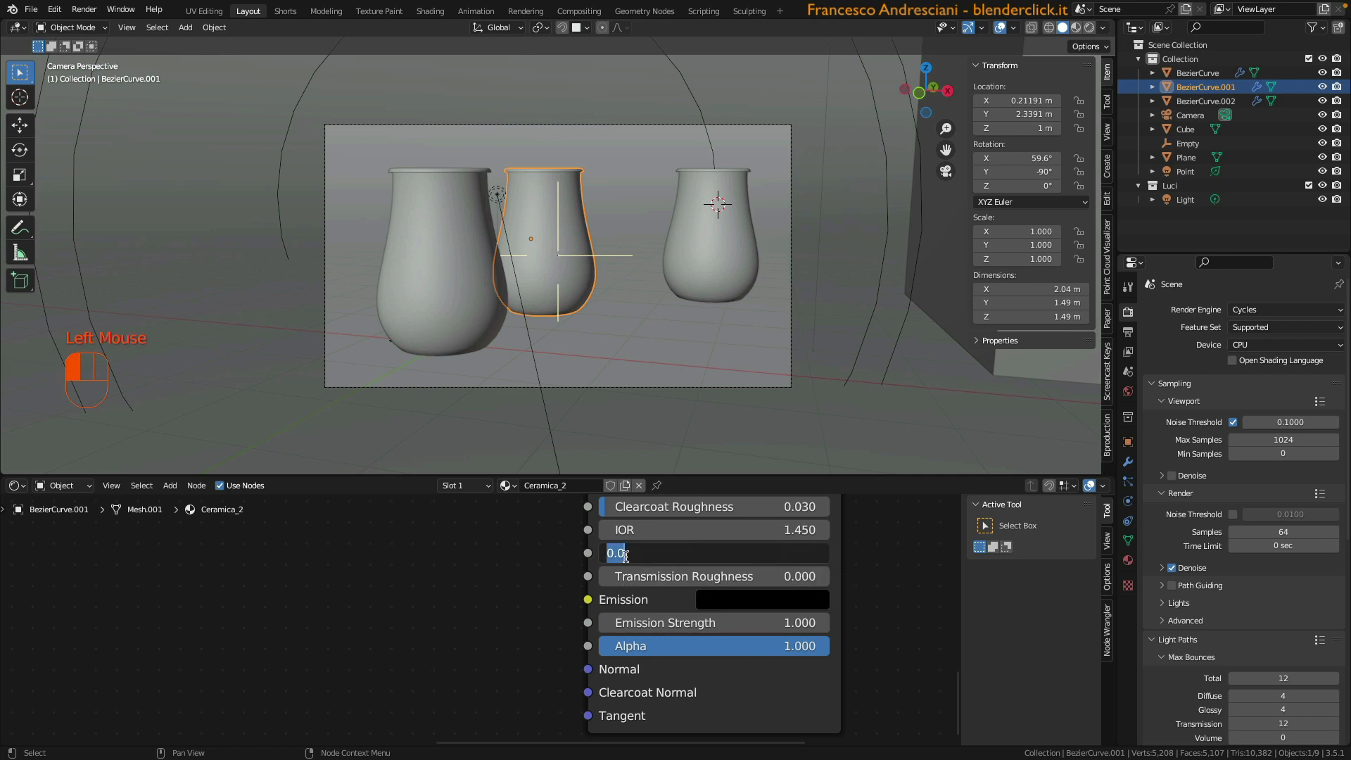
text(1)
key(Return)
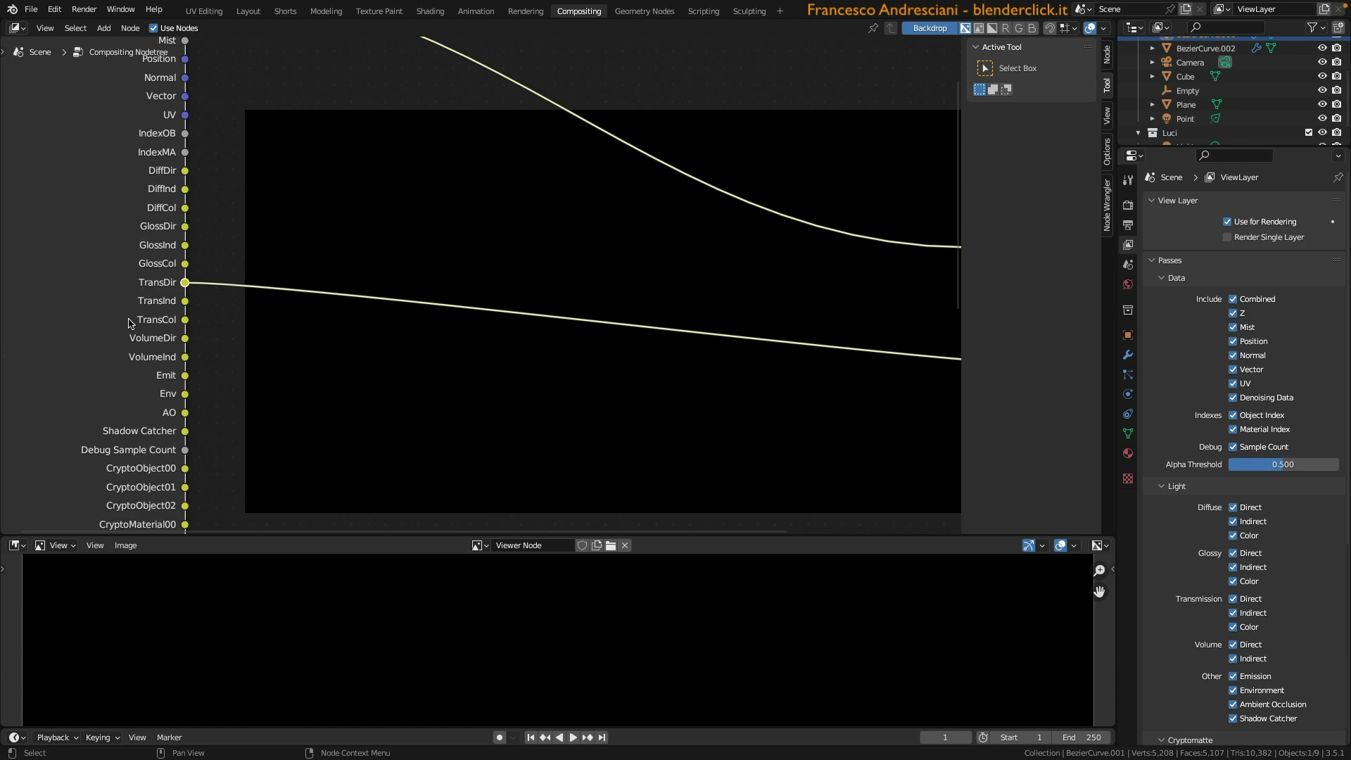
- Preview the TransInd pass in the Viewer node and inspect it in the maximized image viewer
ctrl+shift+click(162, 301)
key(ctrl+space)
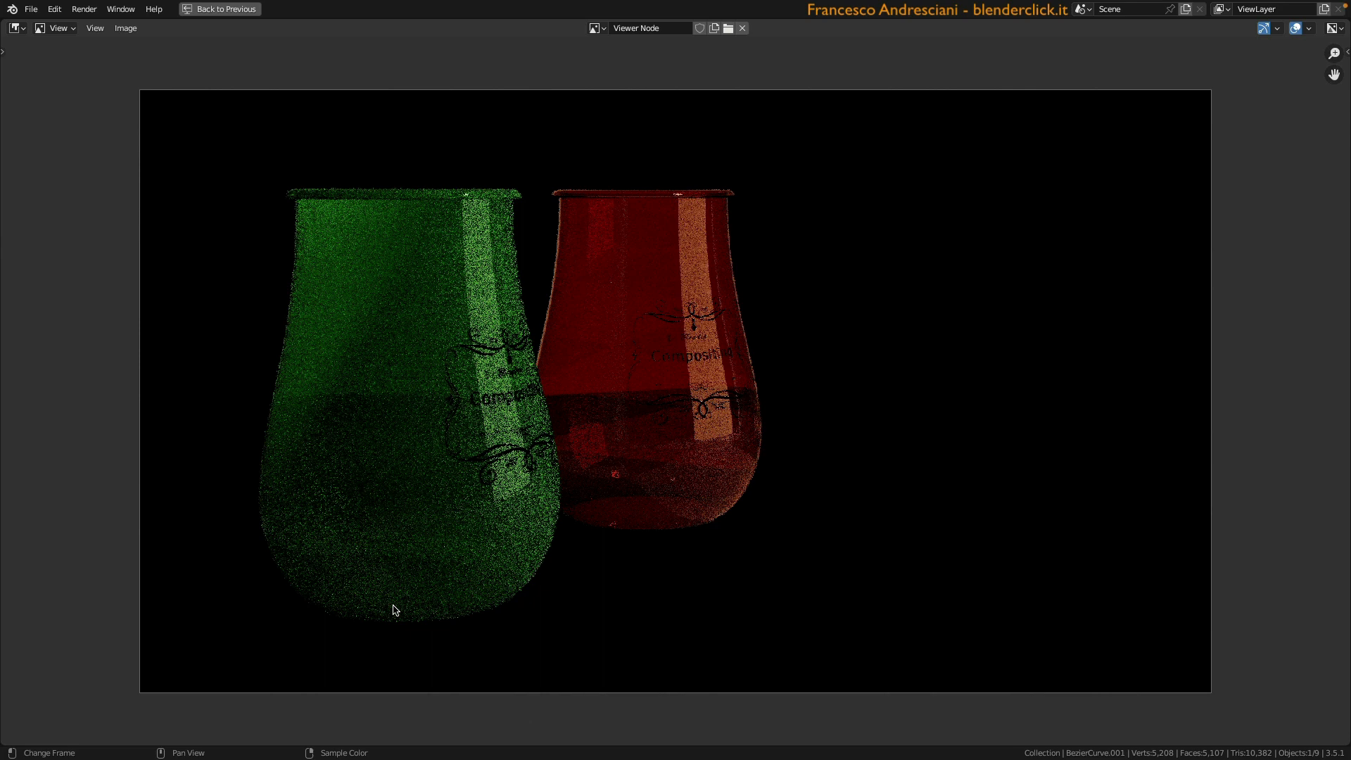
key(ctrl+space)
- Preview the TransCol pass in the Viewer node and inspect it in the maximized image viewer
ctrl+shift+click(153, 325)
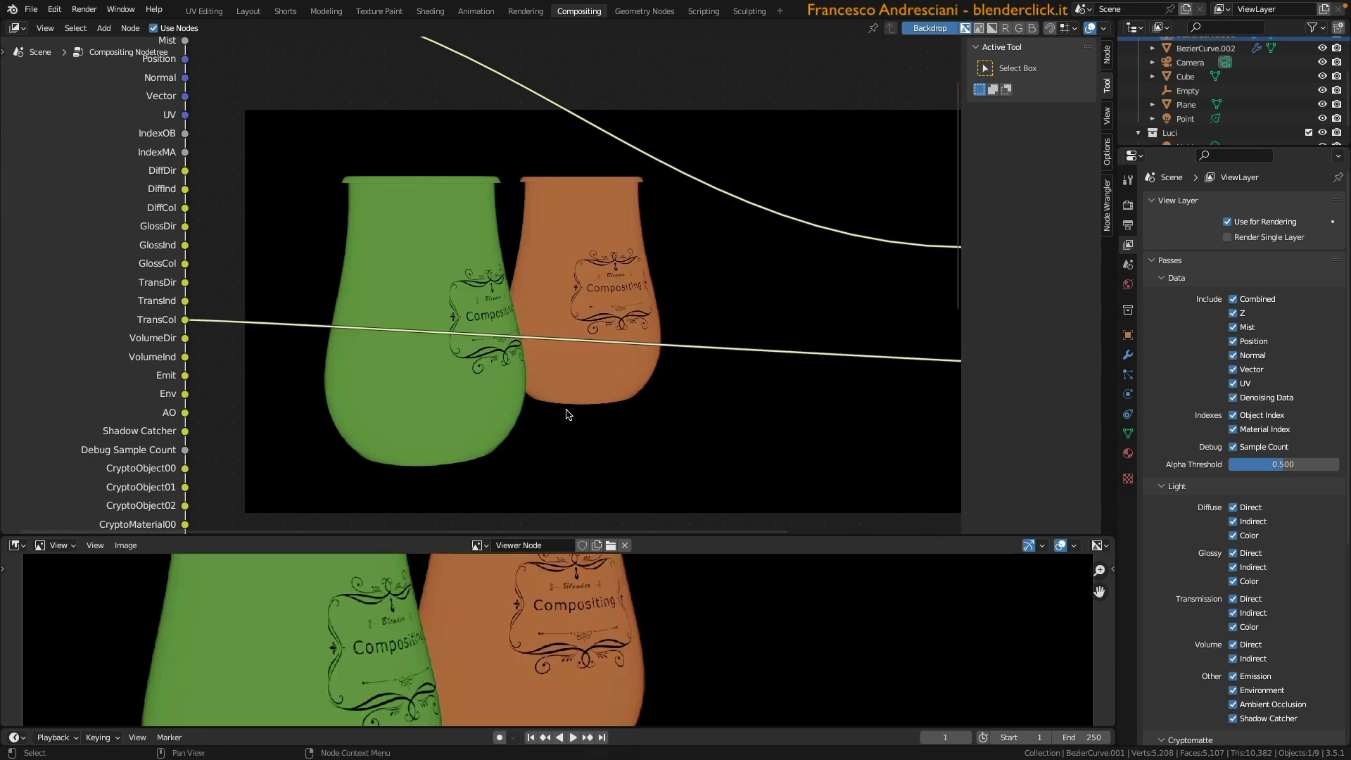
key(ctrl+space)
key(ctrl+space)
key(ctrl+space)
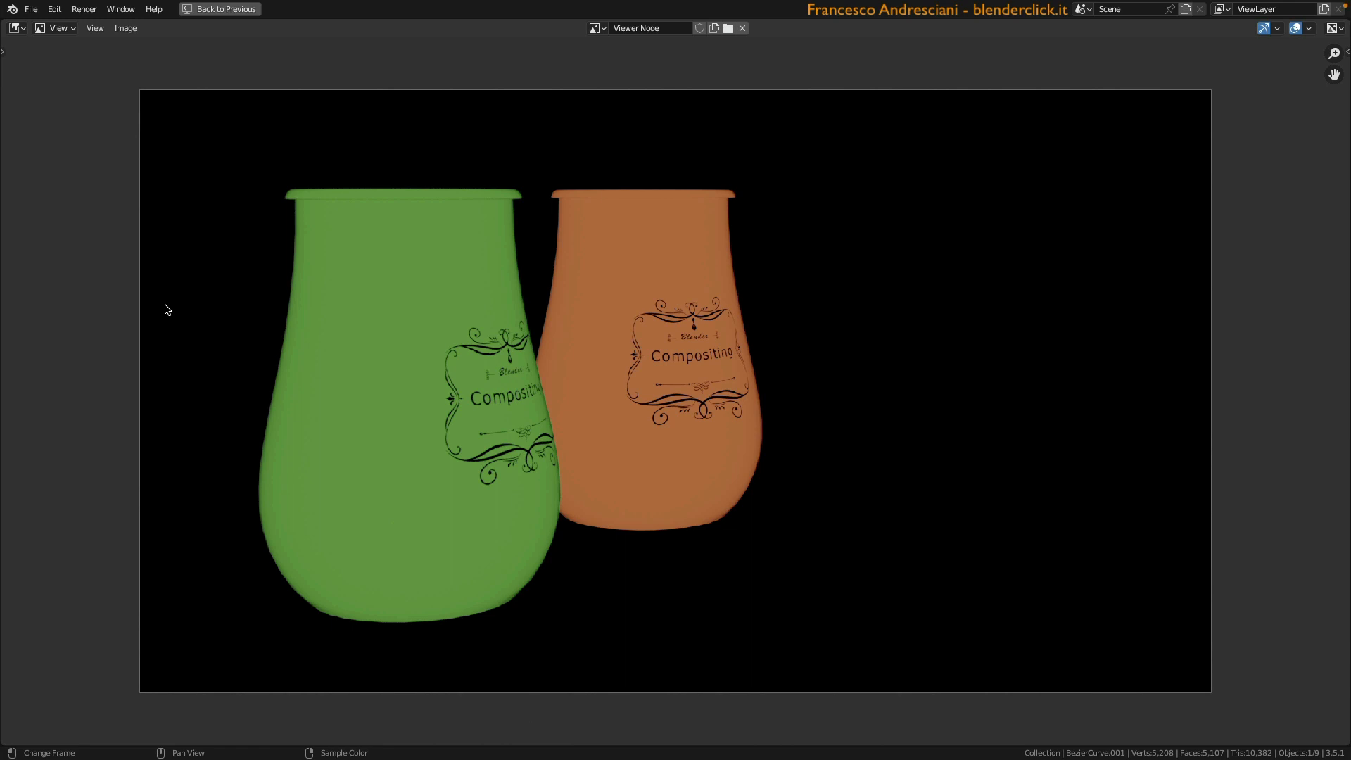
key(ctrl+space)
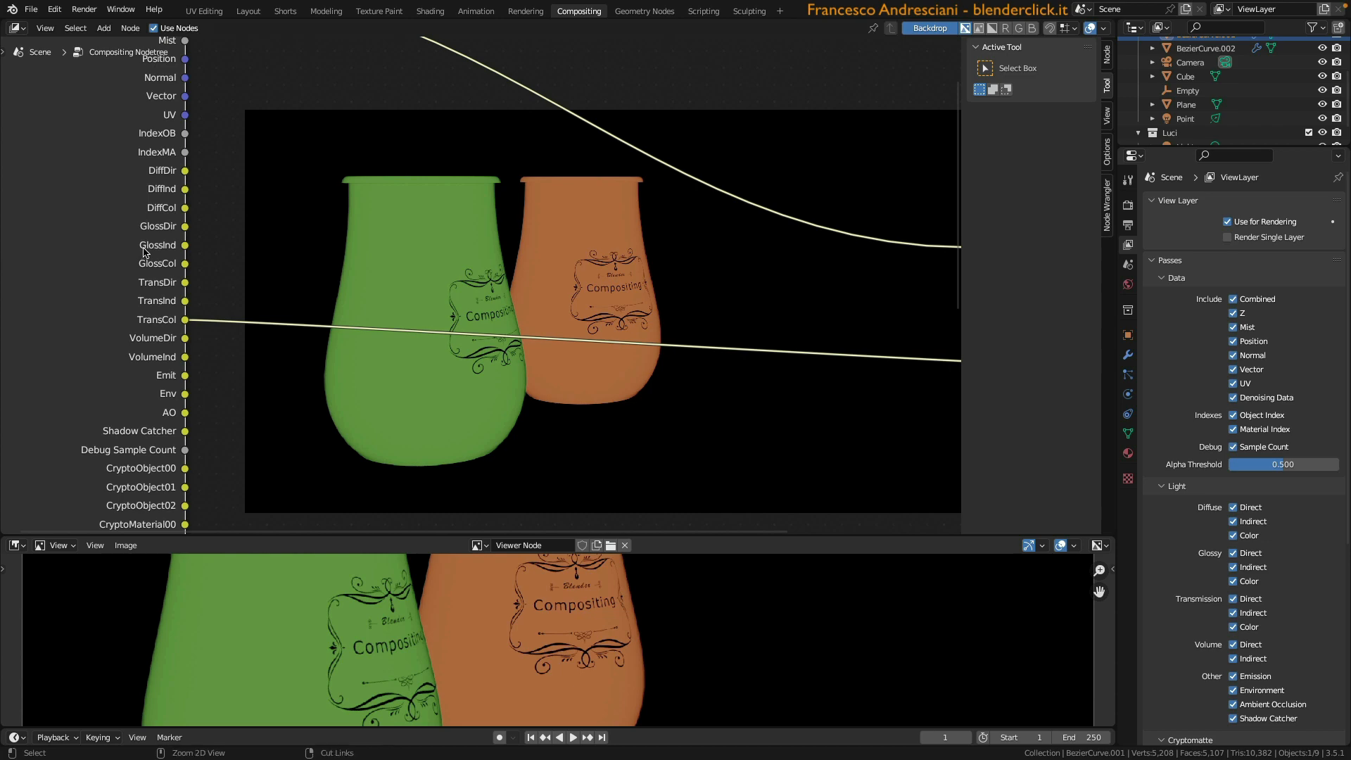
- Recheck the GlossDir and GlossInd passes with the transmissive vases and maximize the image viewer
ctrl+shift+click(161, 228)
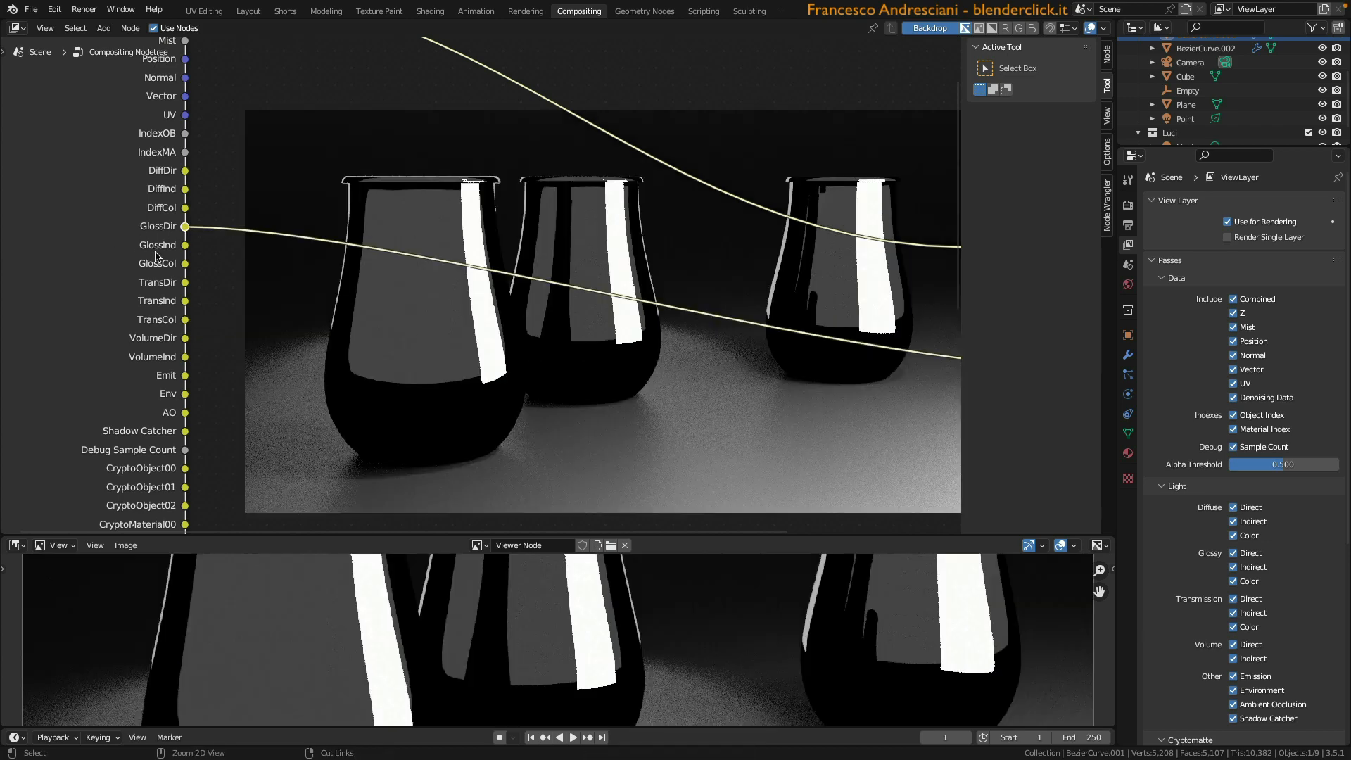
ctrl+shift+click(159, 245)
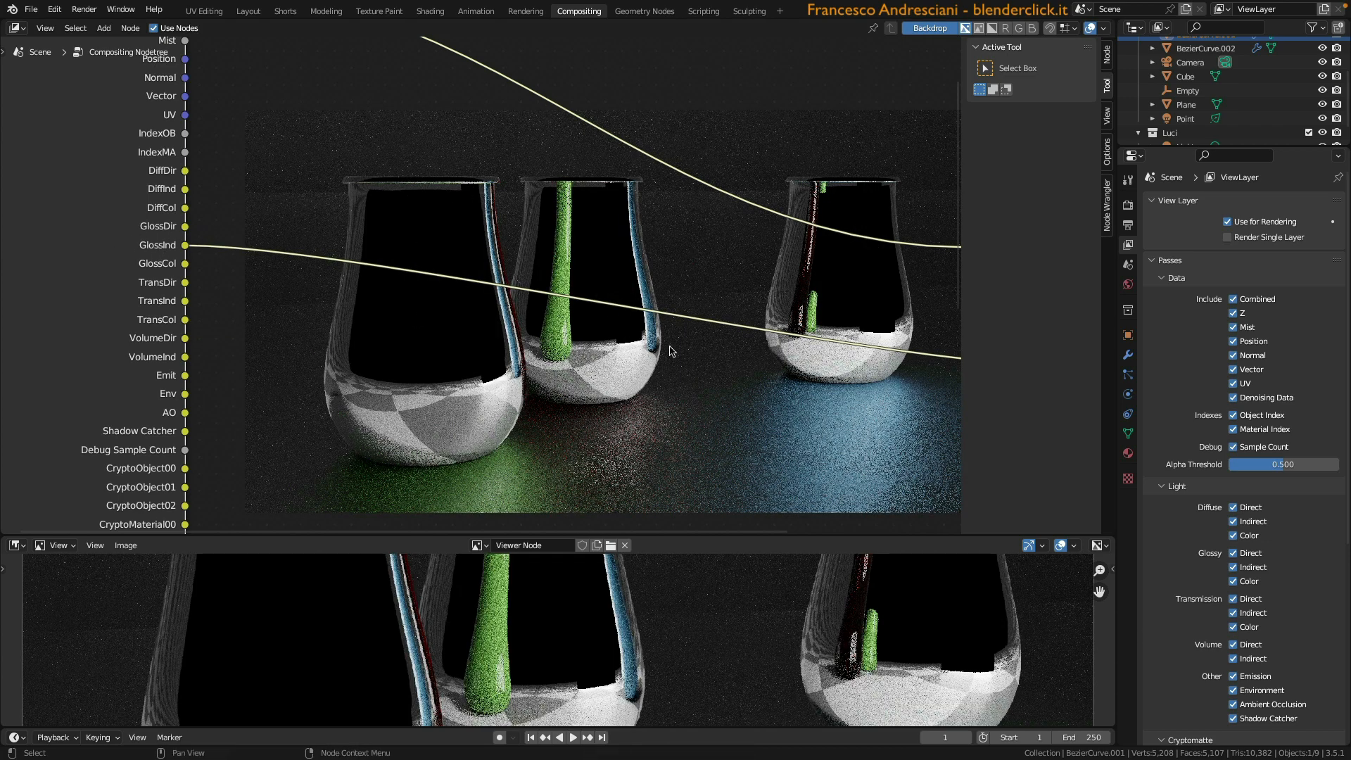
key(ctrl+space)
- Examine the combined render up close, comparing the transmissive green and middle vases with the blue one
scroll(659, 401, down, 2)
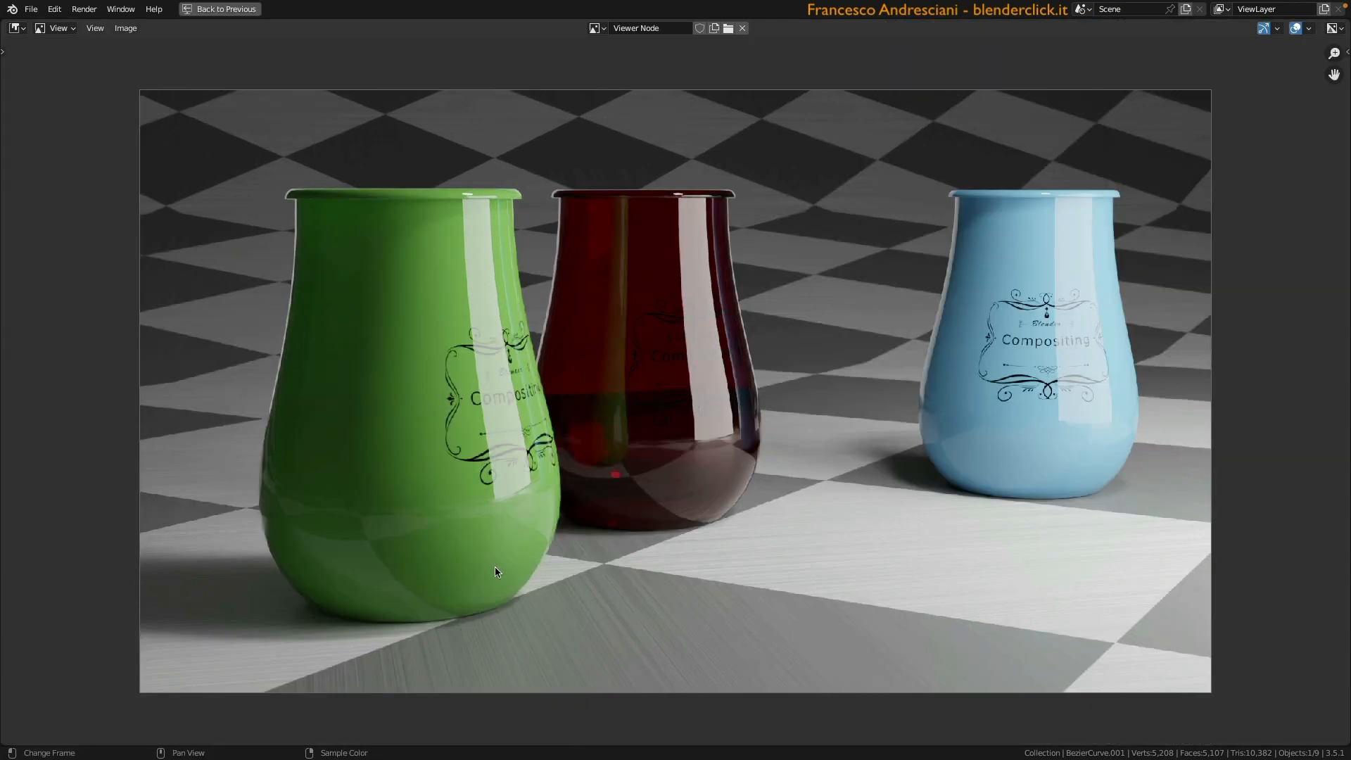
scroll(495, 567, up, 2)
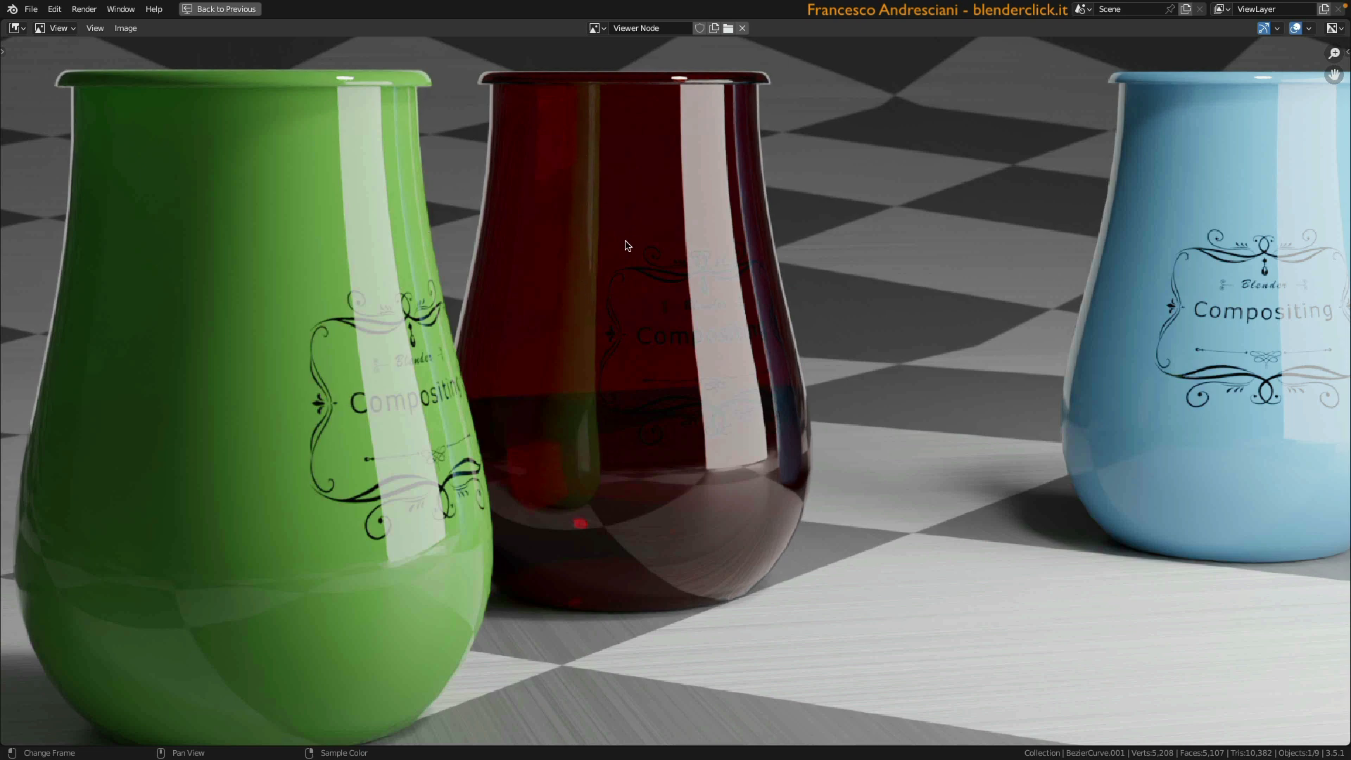
middle_drag(1174, 422, 1010, 457)
scroll(1013, 456, up, 3)
middle_drag(1271, 495, 871, 474)
scroll(871, 475, down, 1)
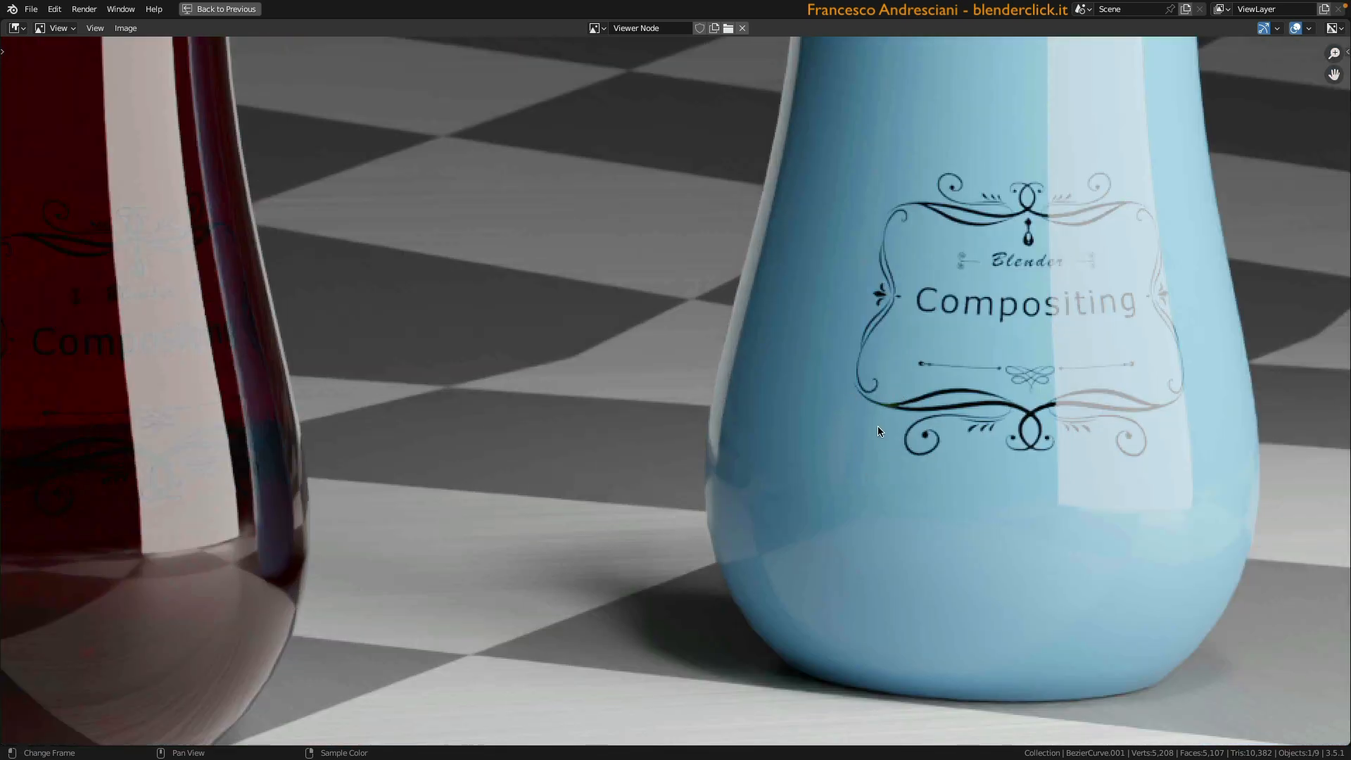
scroll(673, 498, down, 6)
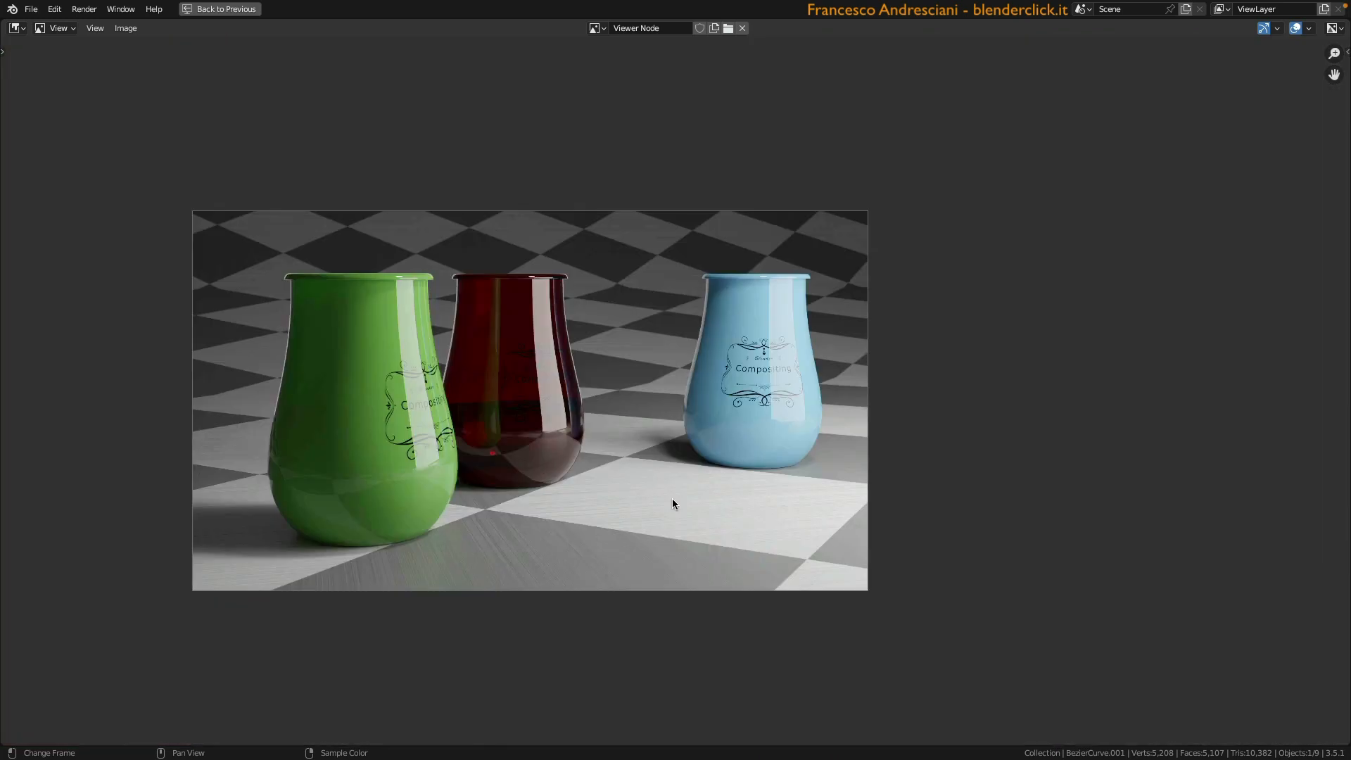
scroll(380, 612, up, 2)
middle_drag(380, 612, 455, 533)
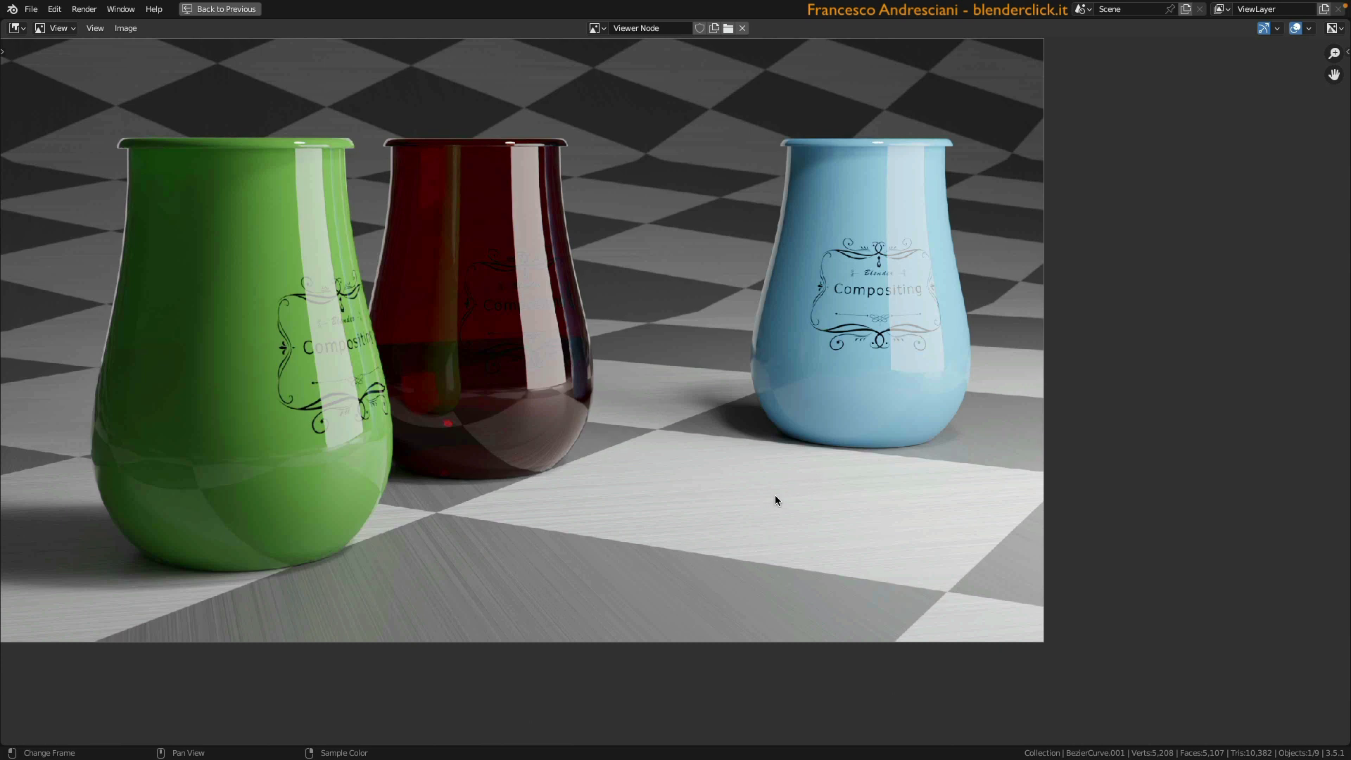
scroll(517, 571, down, 1)
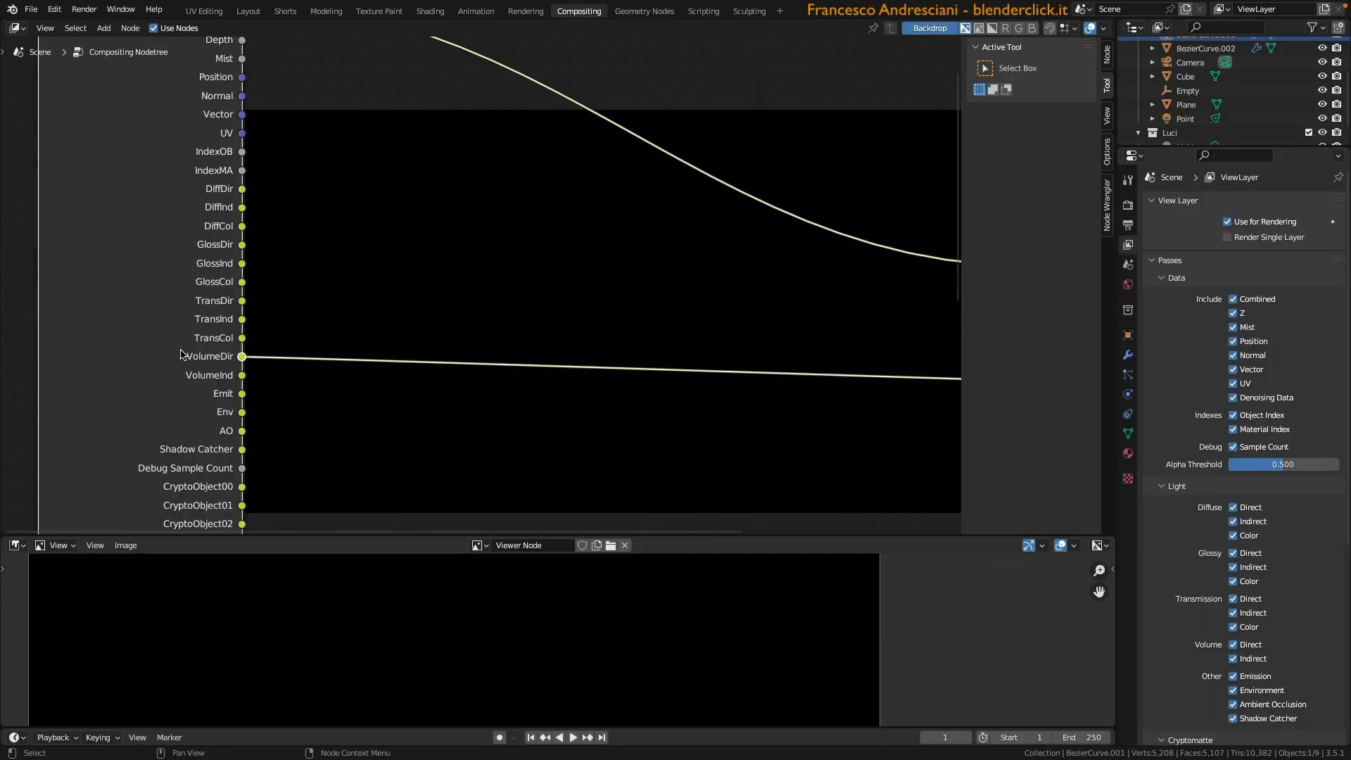
- Preview the VolumeInd and VolumeDir passes in the Viewer node
ctrl+shift+click(242, 377)
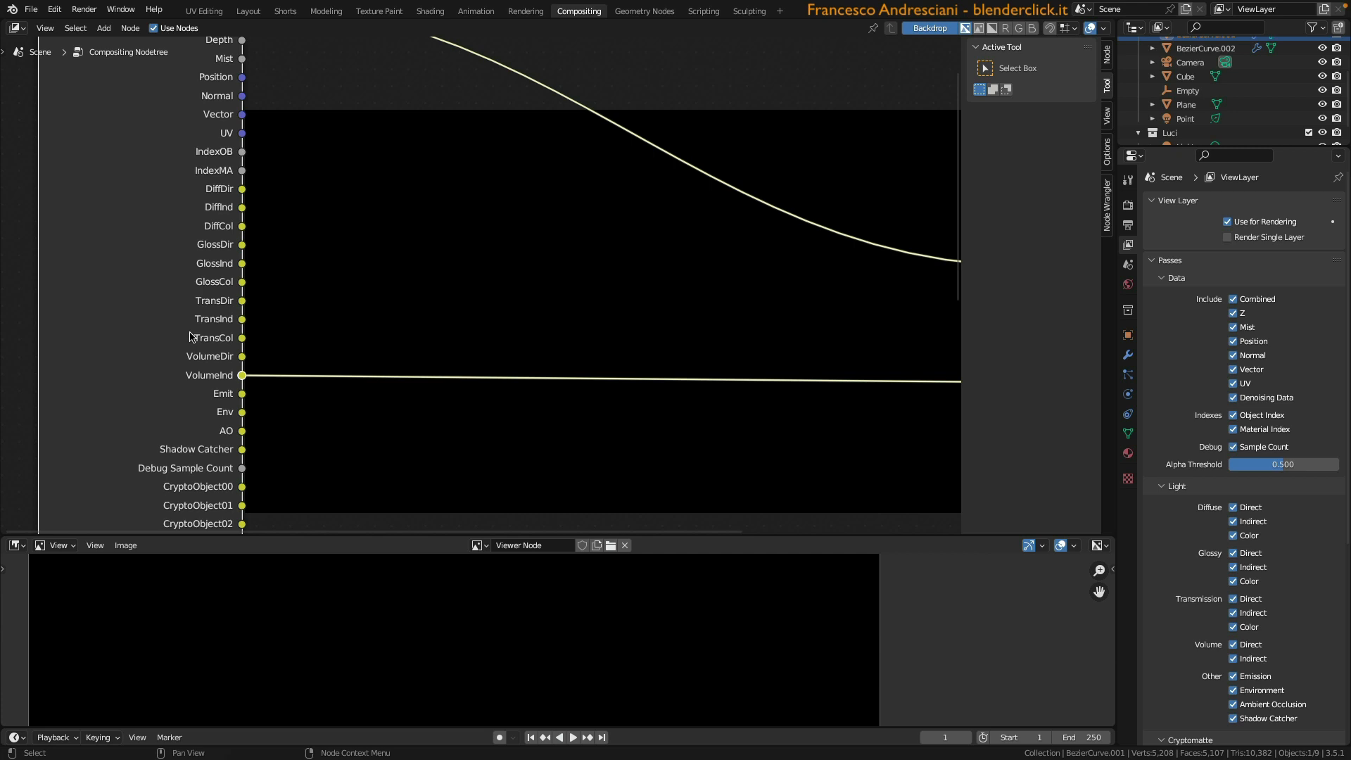
ctrl+shift+click(240, 357)
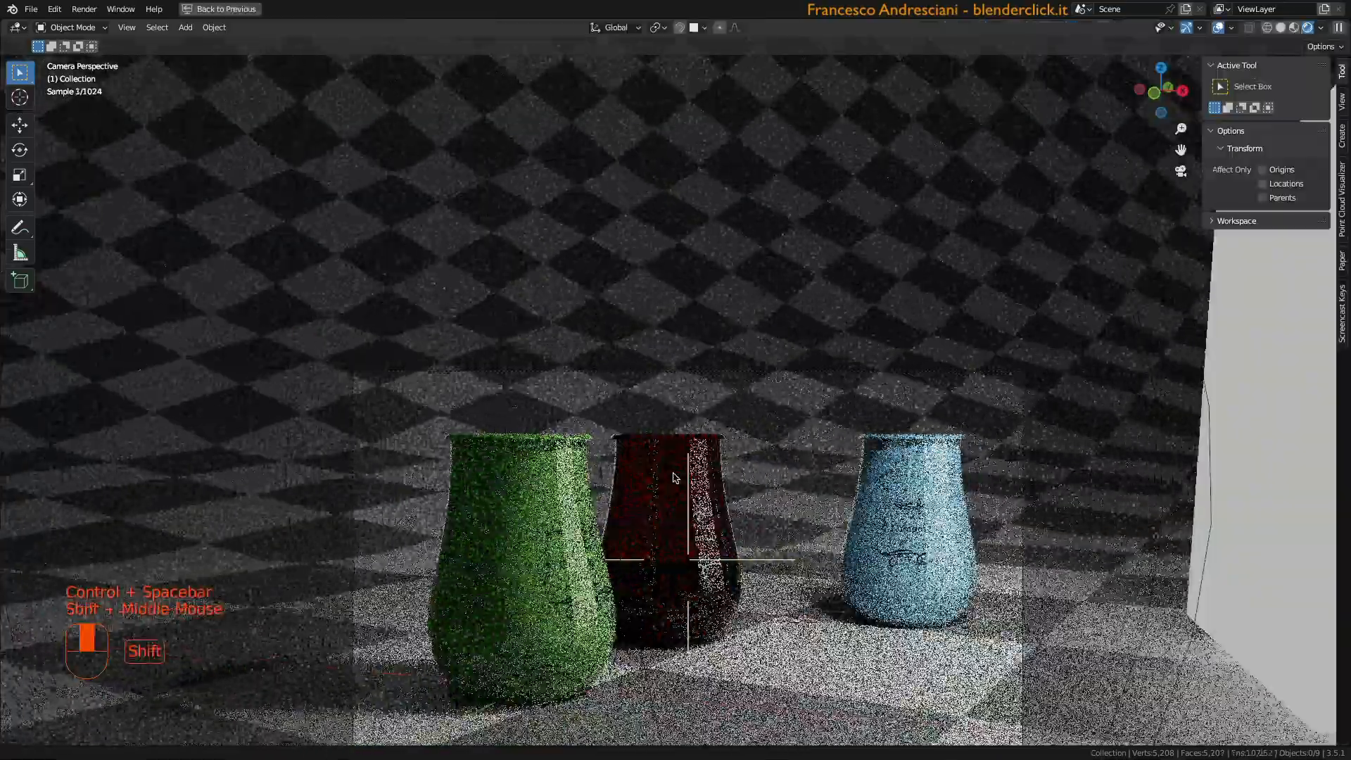
- Add a cube between the middle and blue vases and scale it by 3 along Z
key(shift+a)
click(738, 42)
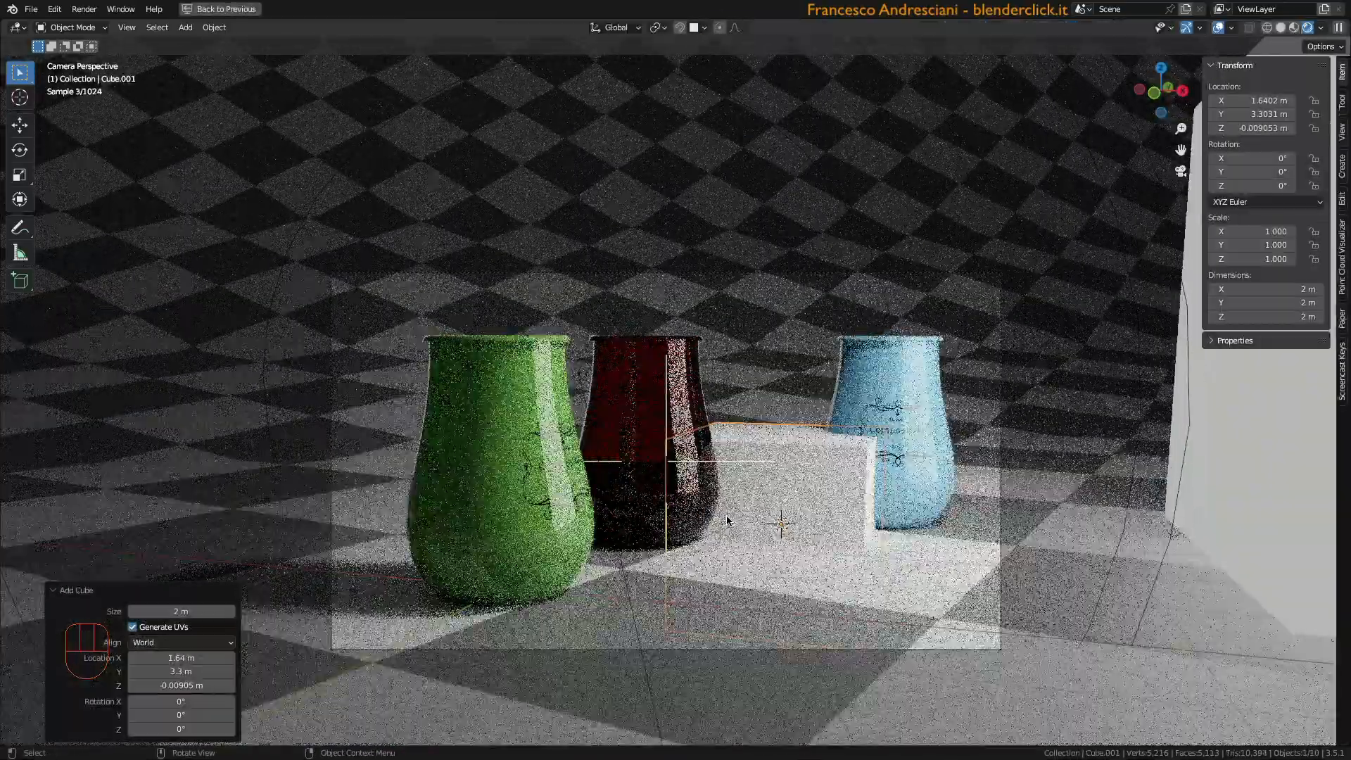
key(s)
key(z)
key(3)
key(Return)
- Raise the stretched cube and rotate it to about -15°, 35° and -10° so it slants diagonally like a light beam
key(g)
key(z)
key(r)
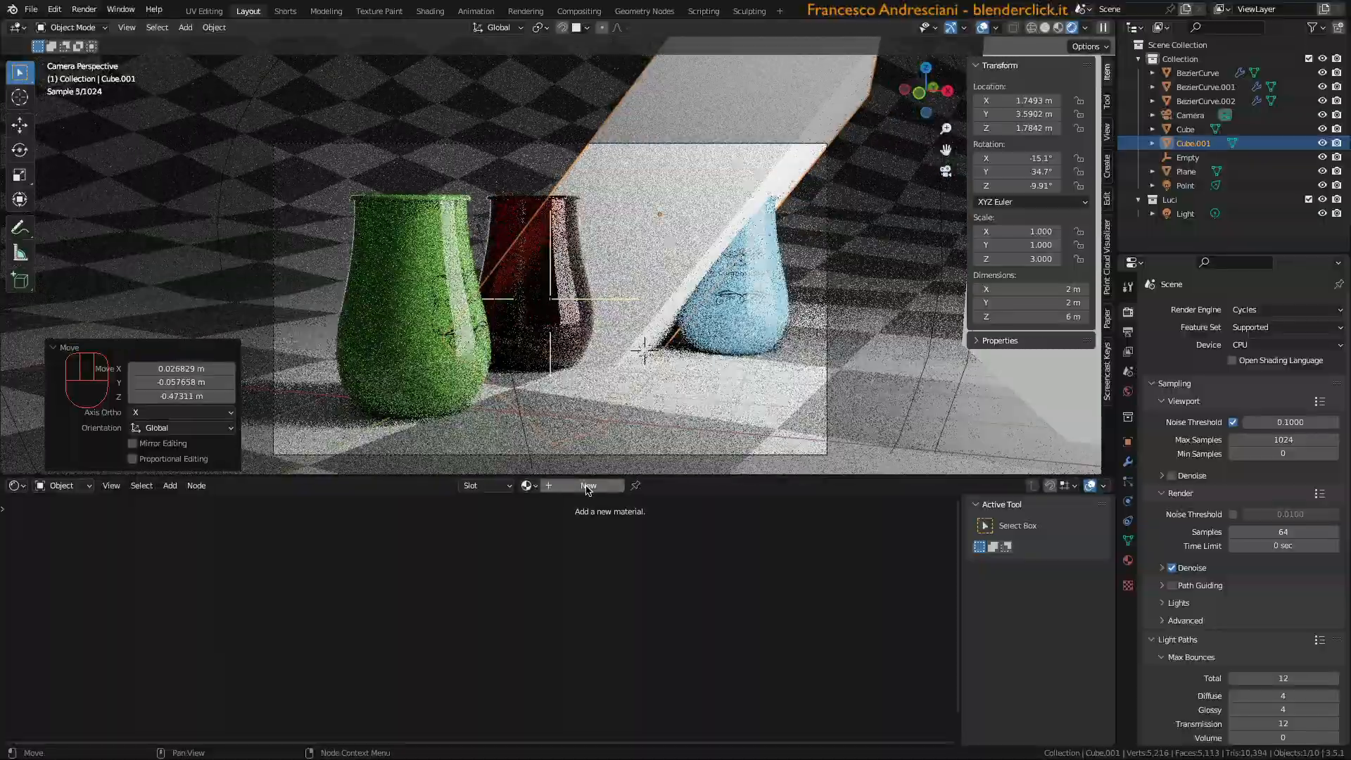
- Give the slanted cube a material named Volumetrico with a Principled Volume in the volume output and a mapped Image Texture on its Color
click(587, 485)
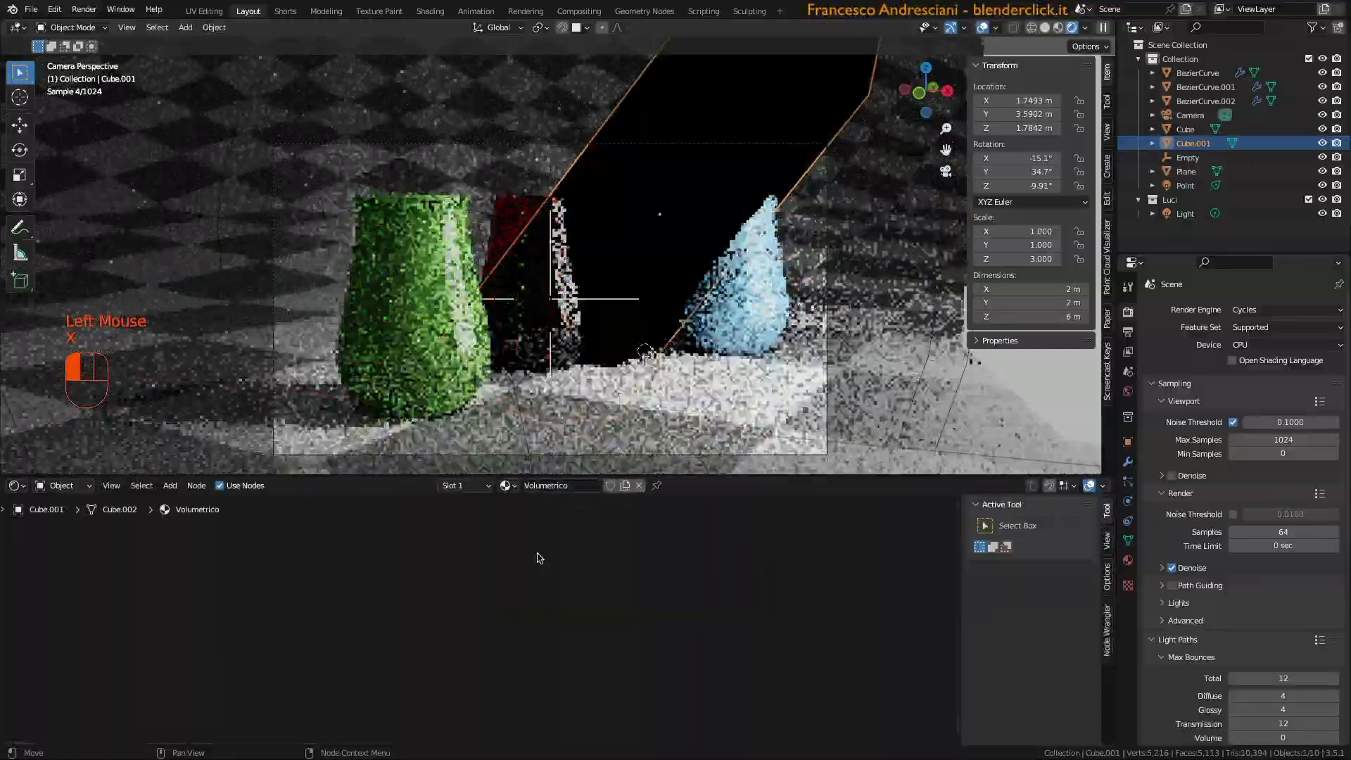
key(shift+a)
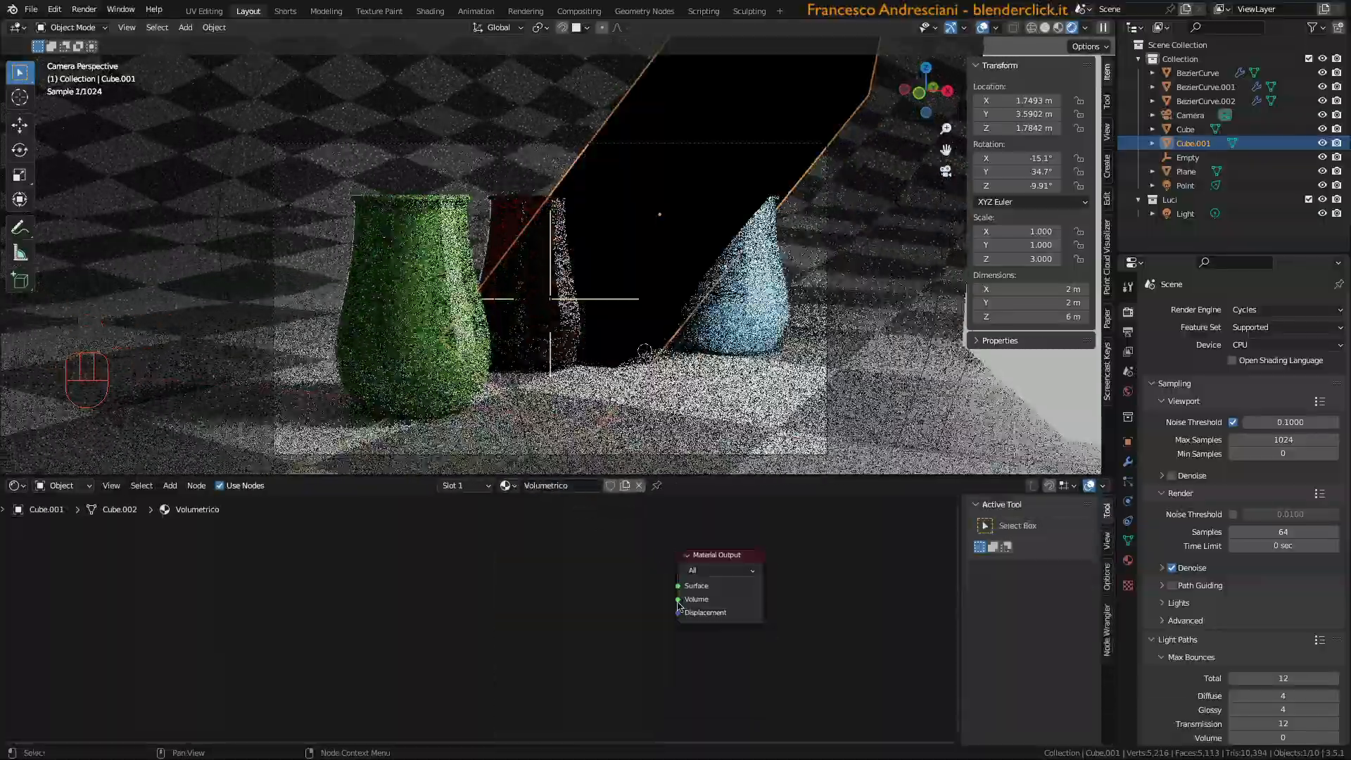
text(volume)
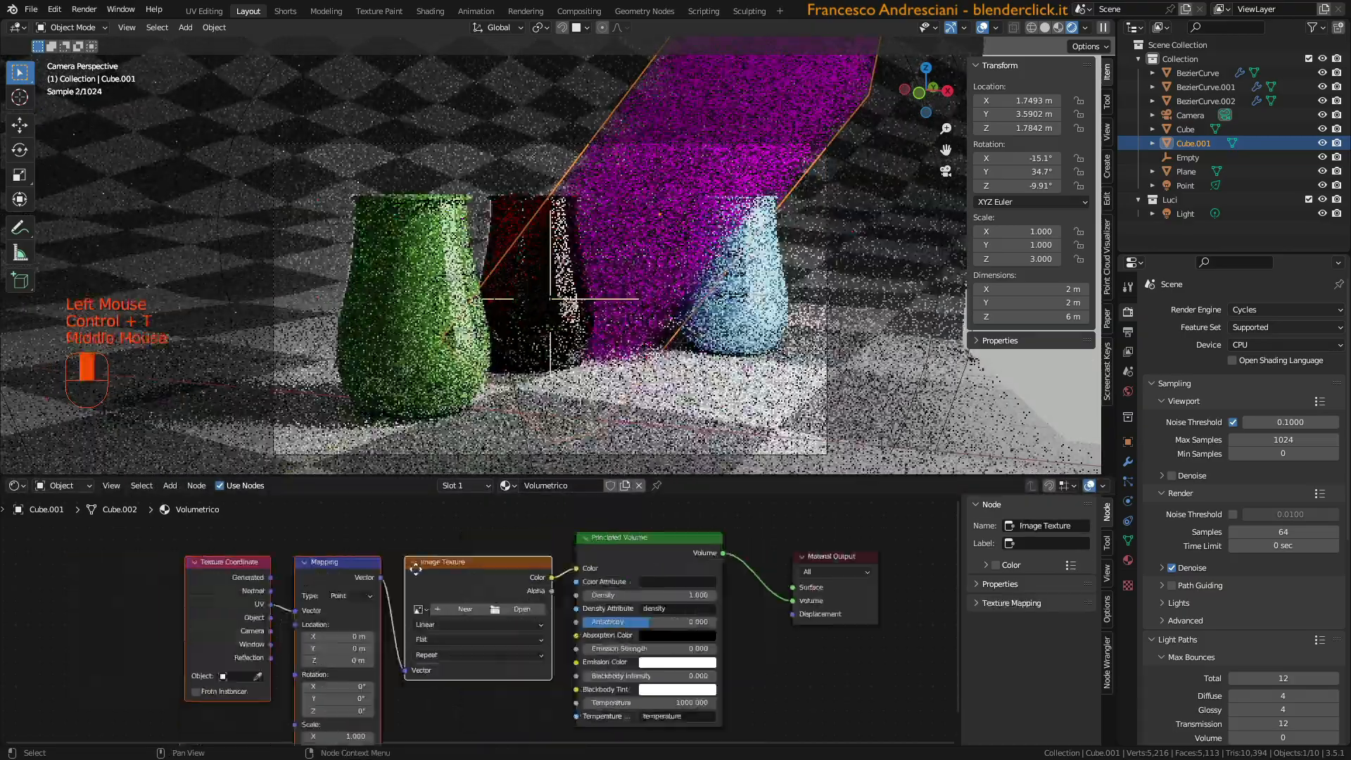
- Replace the Image Texture with a Gradient Texture linked between the Mapping node and the Principled Volume's Color
click(485, 553)
key(x)
key(shift+a)
click(446, 552)
text(gra)
click(470, 571)
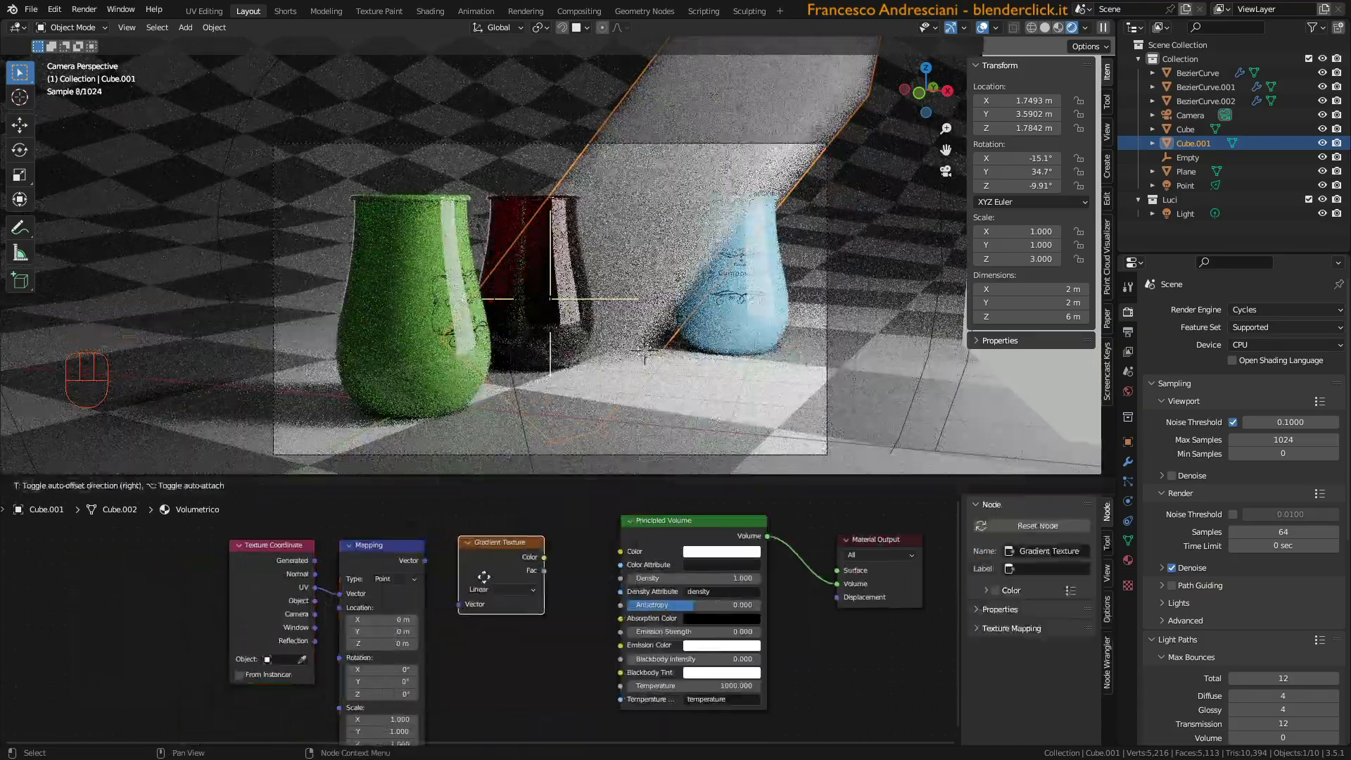
click(483, 577)
drag(424, 560, 460, 604)
drag(545, 557, 620, 550)
- Insert a ColorRamp between the Gradient Texture and the Principled Volume's Color
key(shift+a)
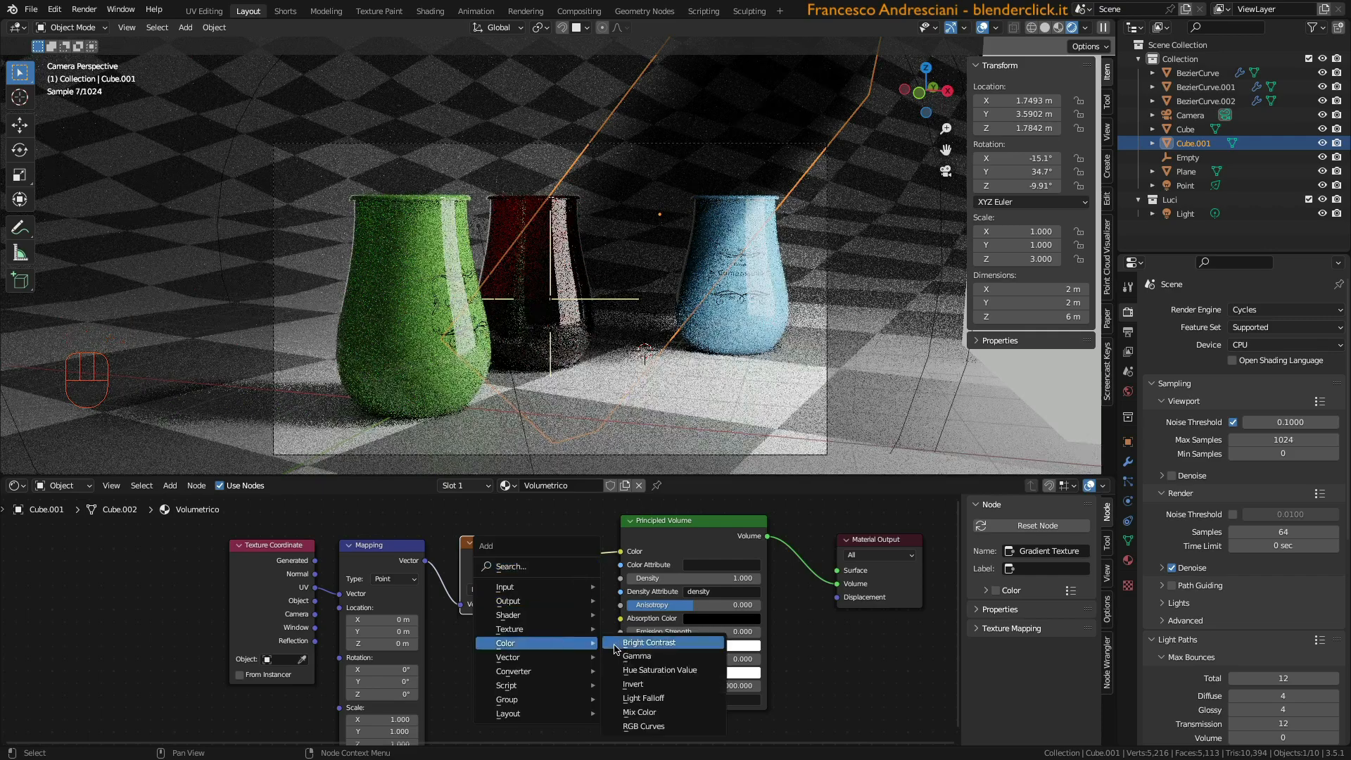
mouse_move(562, 670)
click(641, 515)
click(654, 562)
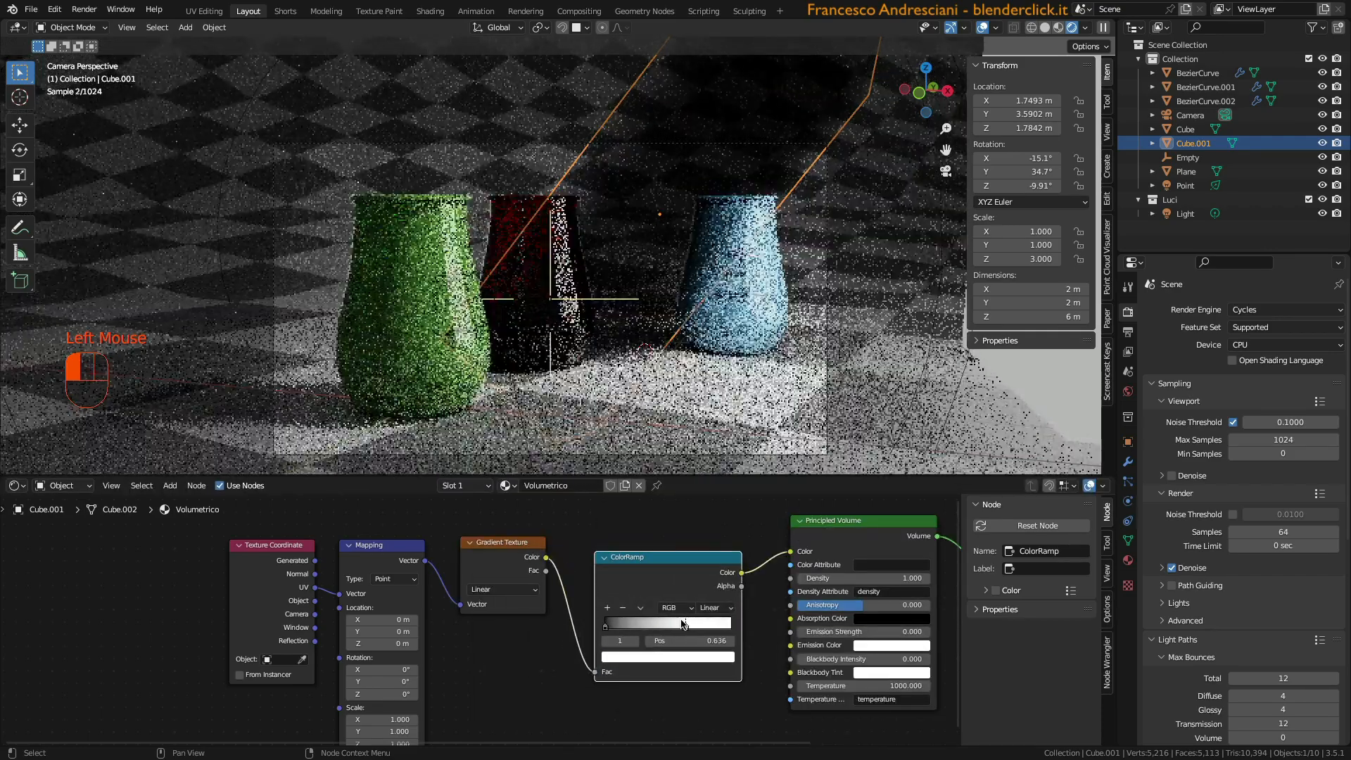
- Drive the Mapping node with Generated coordinates and move the ColorRamp's white stop close to the black stop
drag(315, 560, 339, 593)
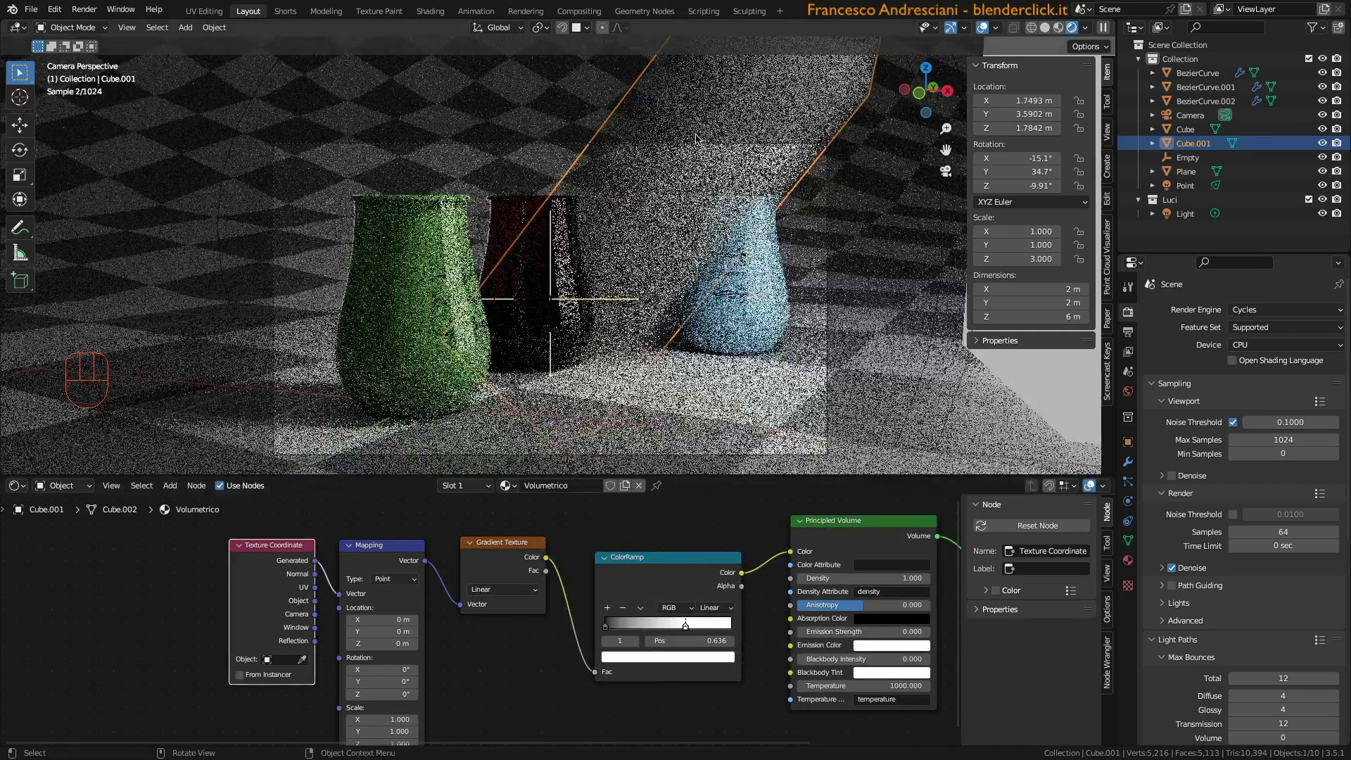
drag(686, 625, 620, 624)
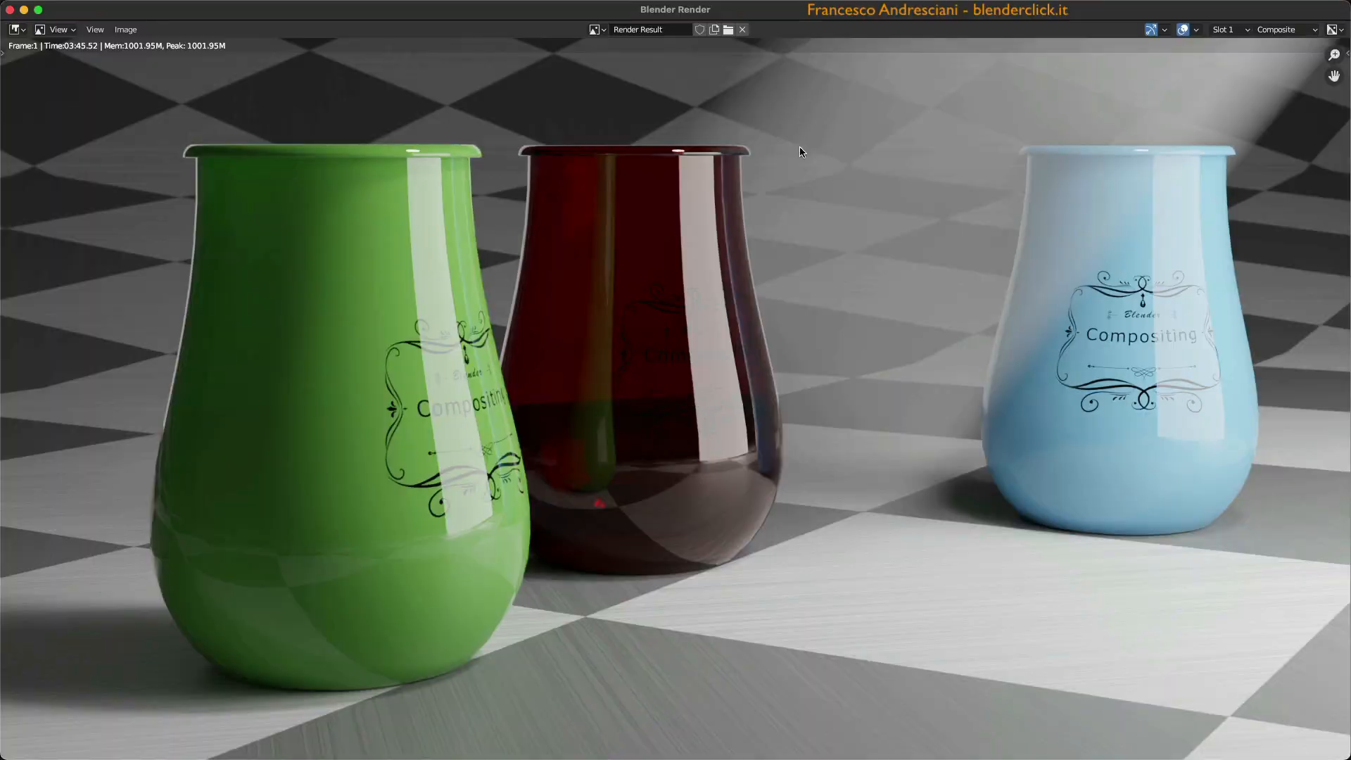
- Close the render and inspect the VolumeDir pass of the light beam in the maximized image viewer
click(9, 9)
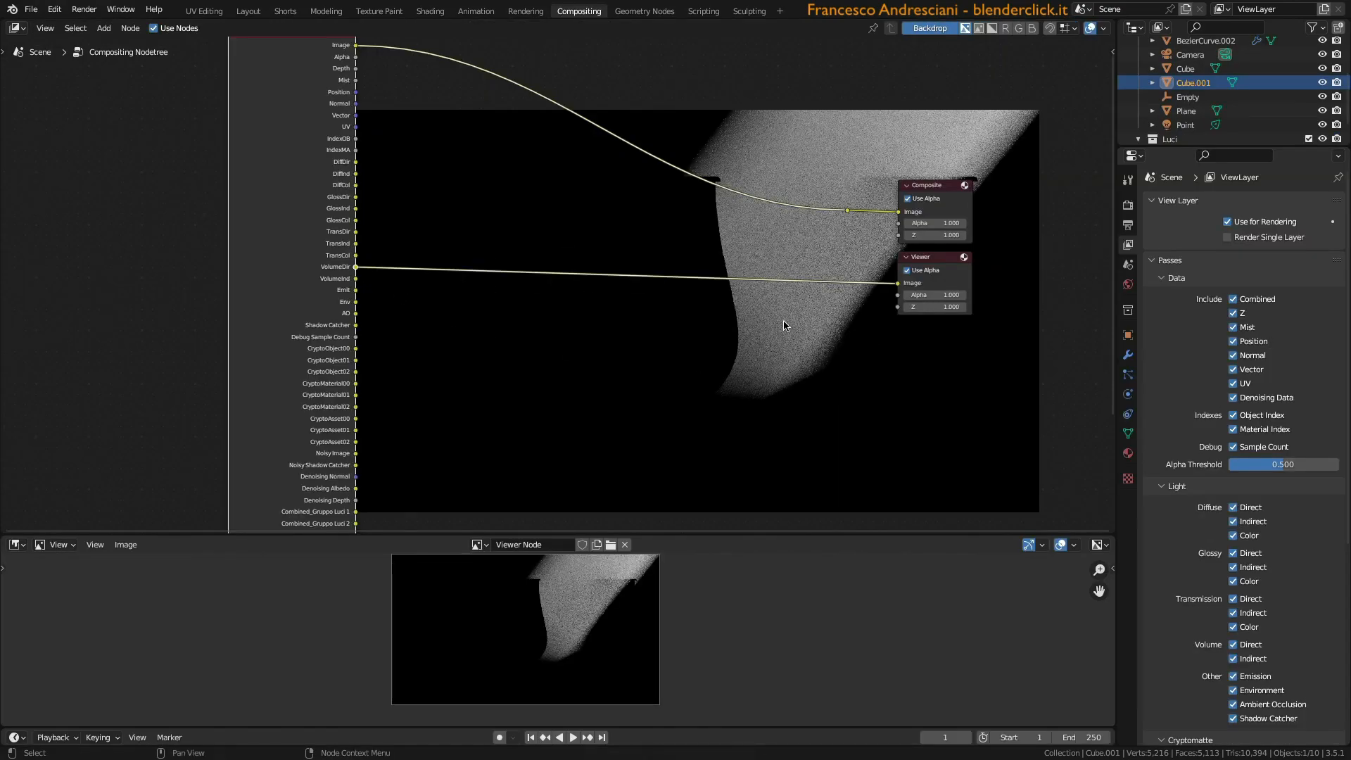
scroll(782, 325, down, 2)
scroll(782, 325, down, 1)
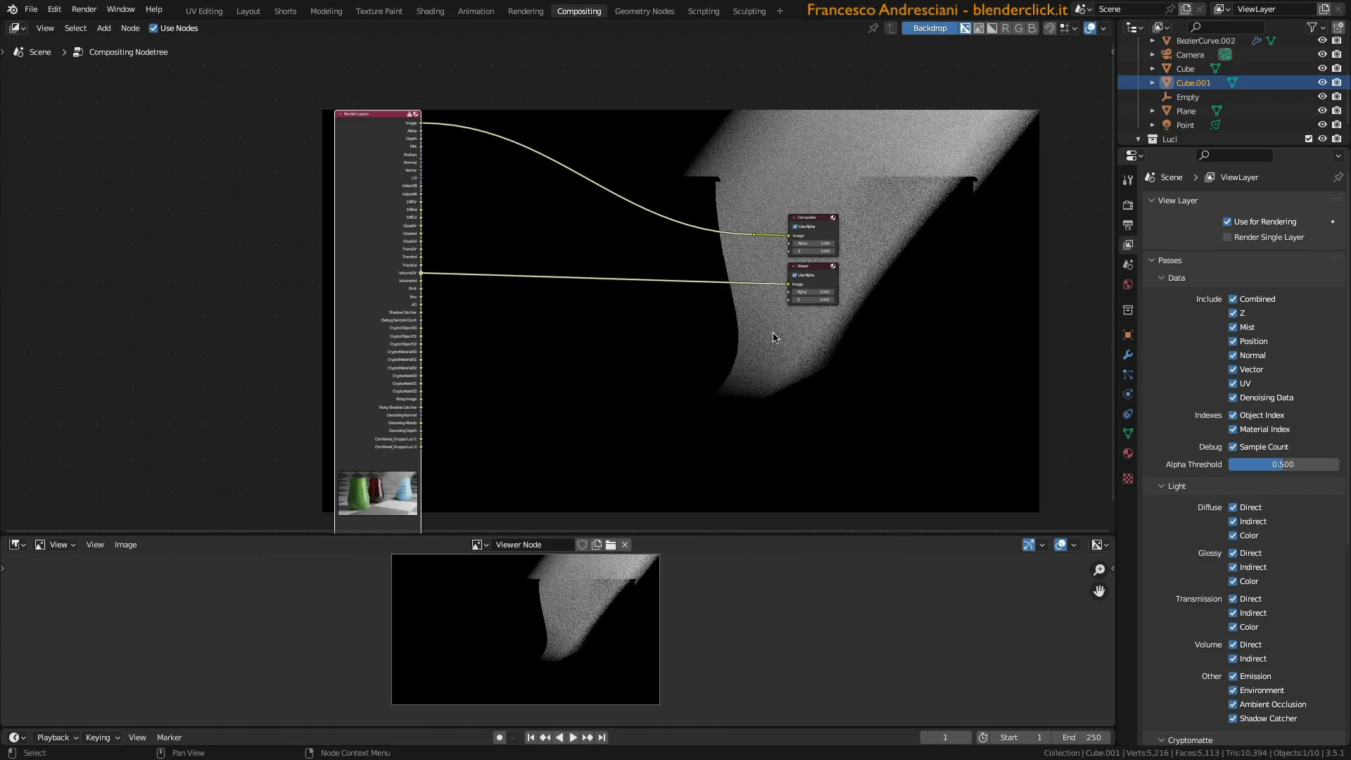
key(ctrl+space)
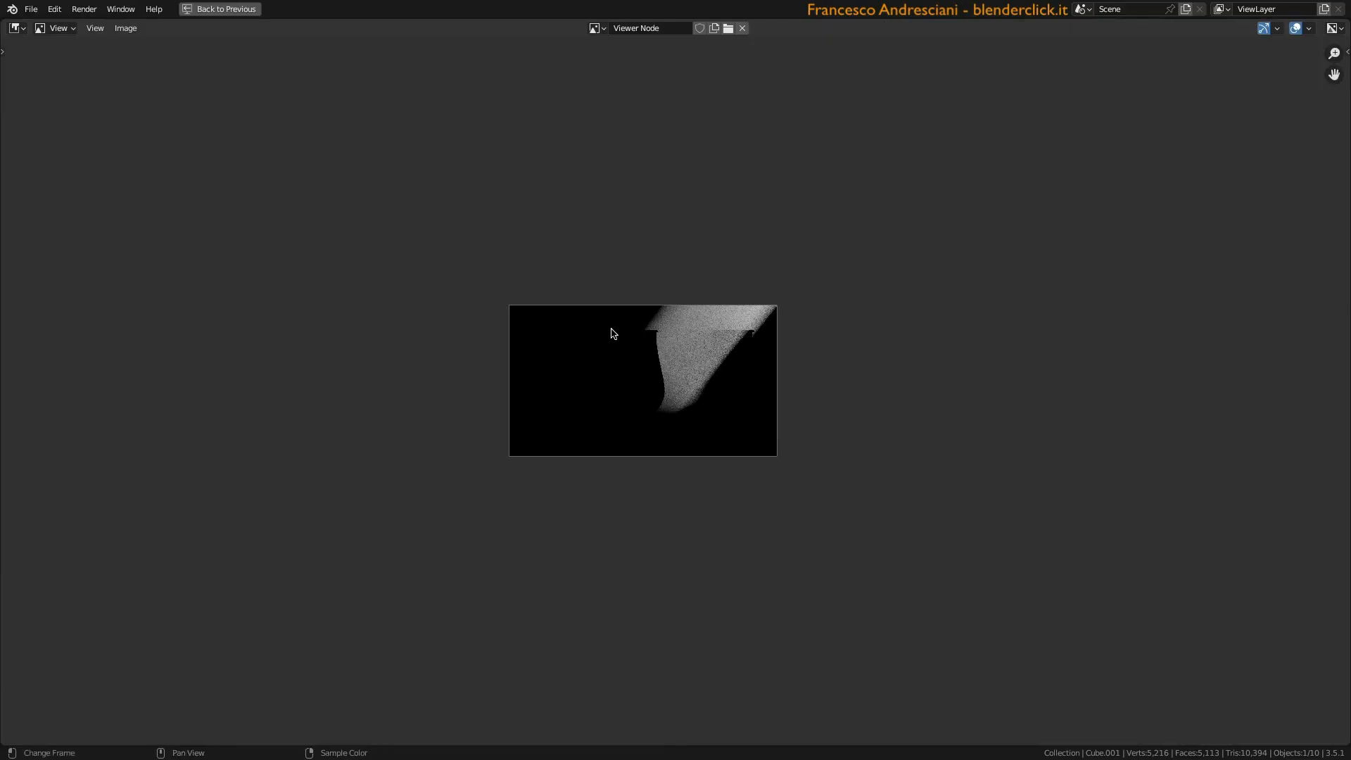
scroll(644, 420, up, 2)
scroll(644, 420, up, 4)
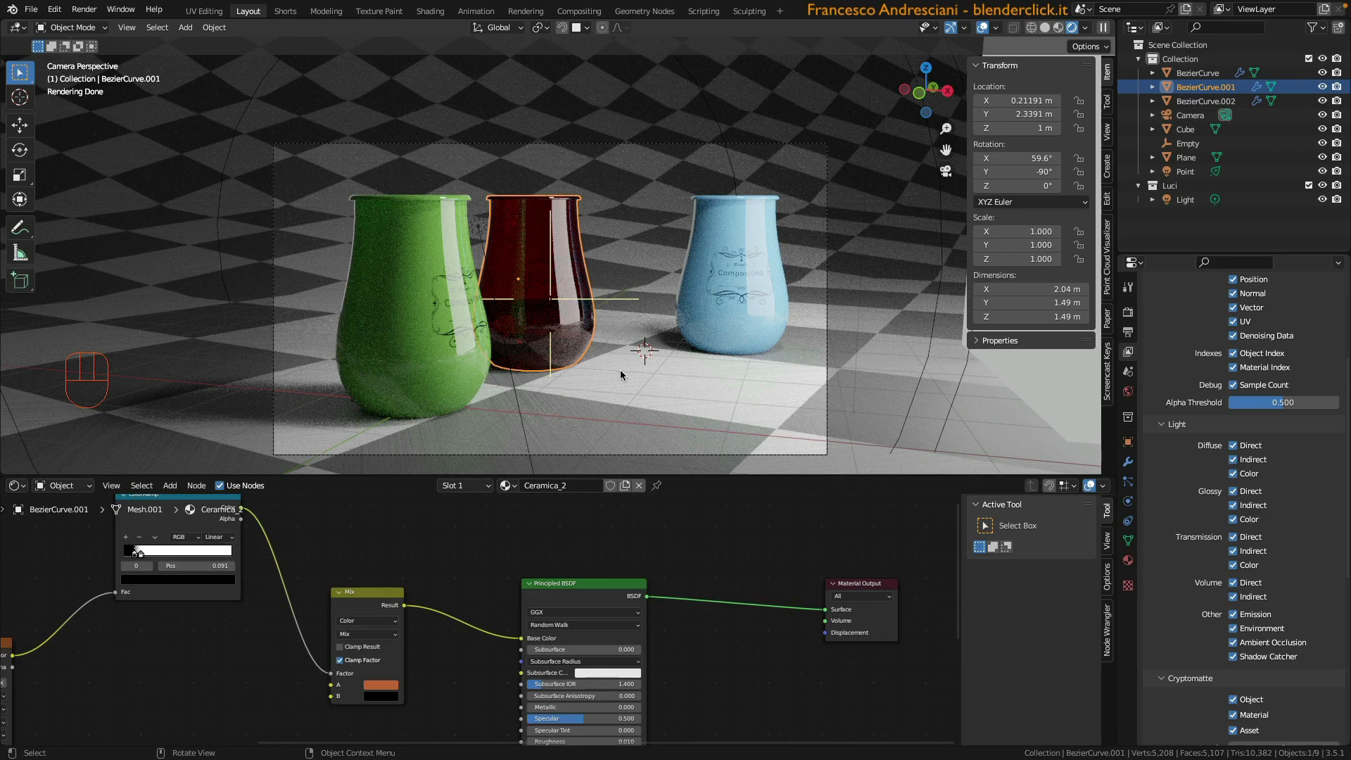
- Add a cube between the middle and blue vases, scaled to 0.537 and raised to about 0.889 m on Z
key(shift+a)
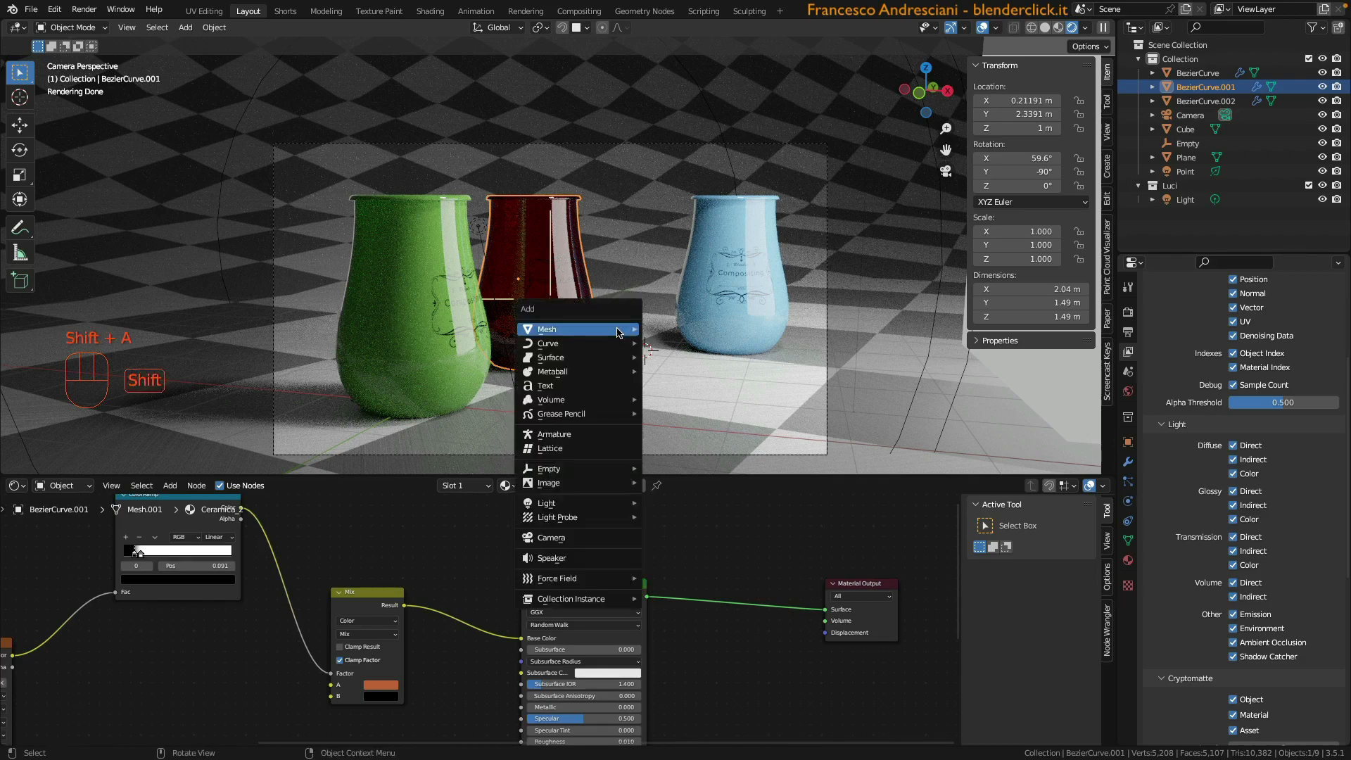
mouse_move(618, 331)
click(672, 342)
key(s)
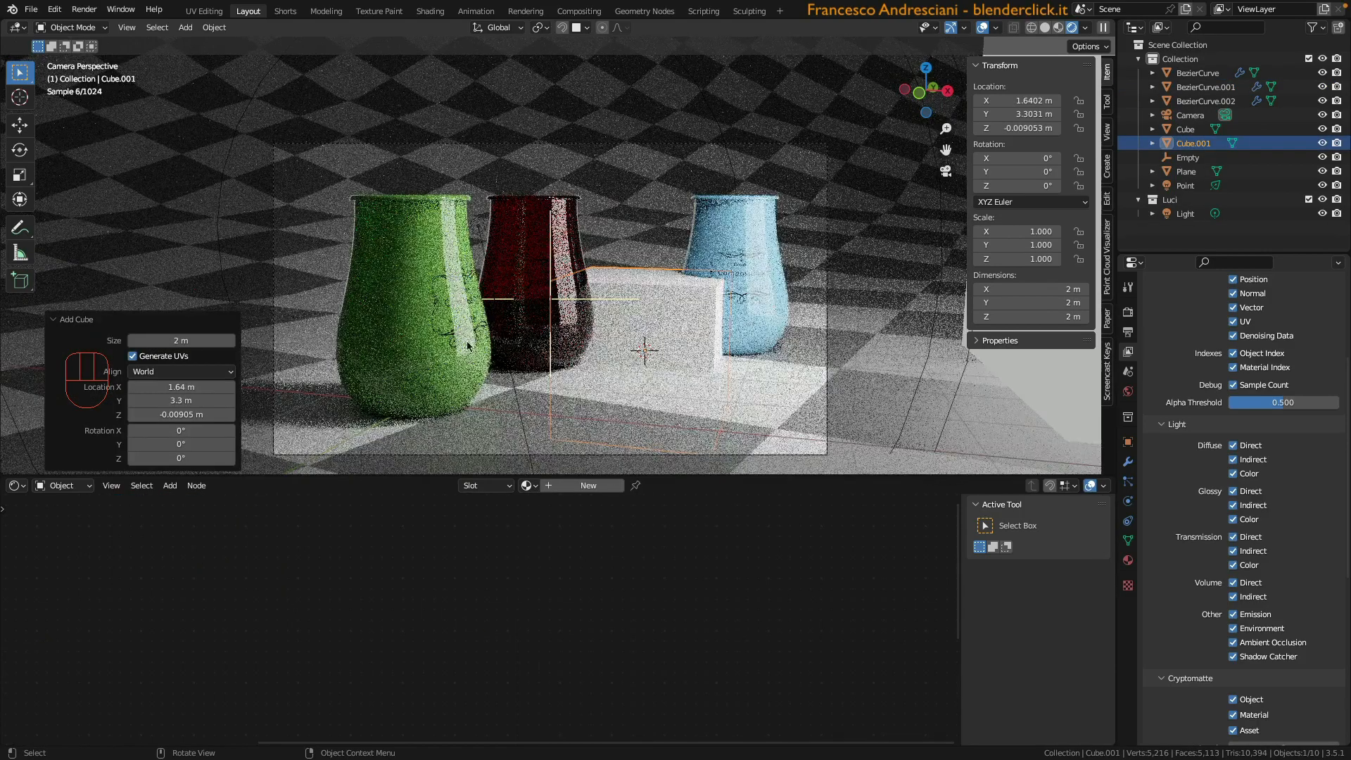
click(569, 352)
key(g)
key(z)
click(570, 285)
- Give the small cube a material named Emission with an orange emission color at strength 2
click(569, 485)
click(546, 485)
text(Emission)
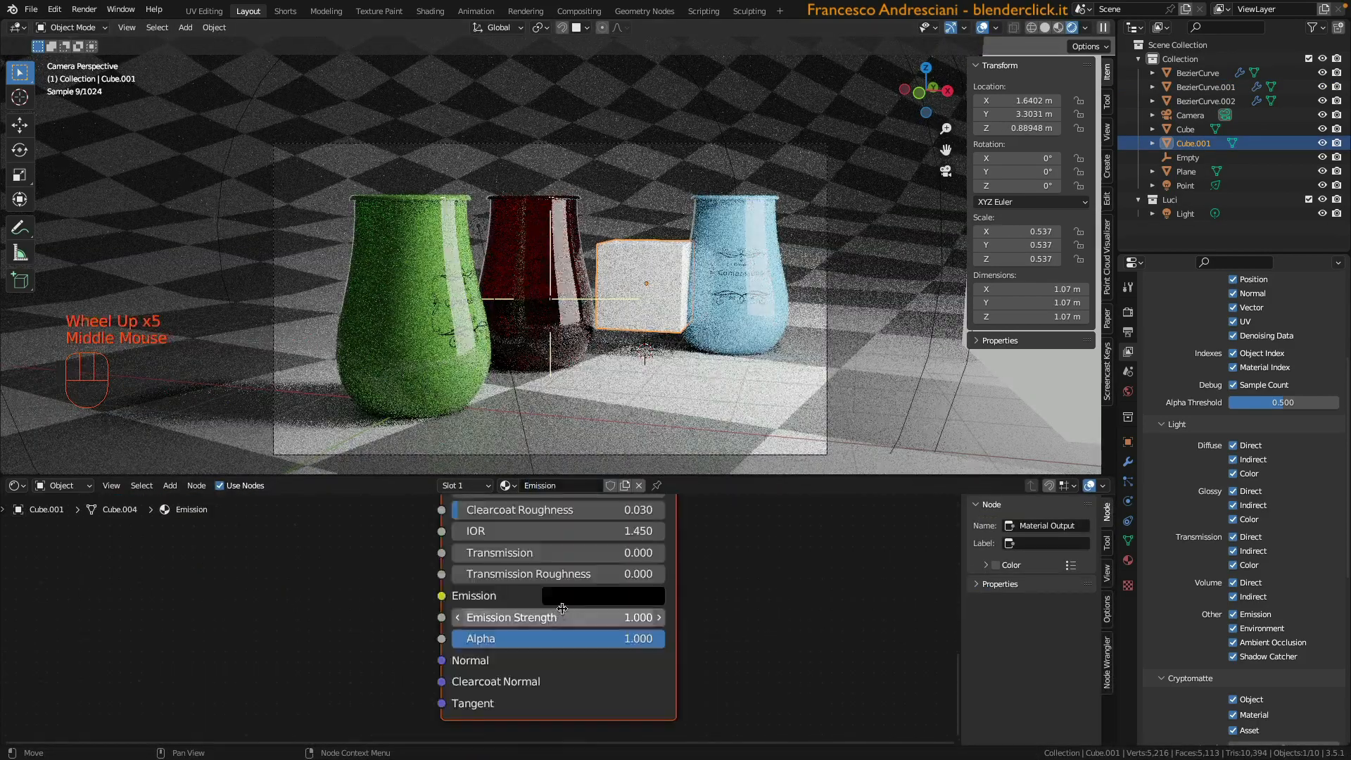
click(553, 598)
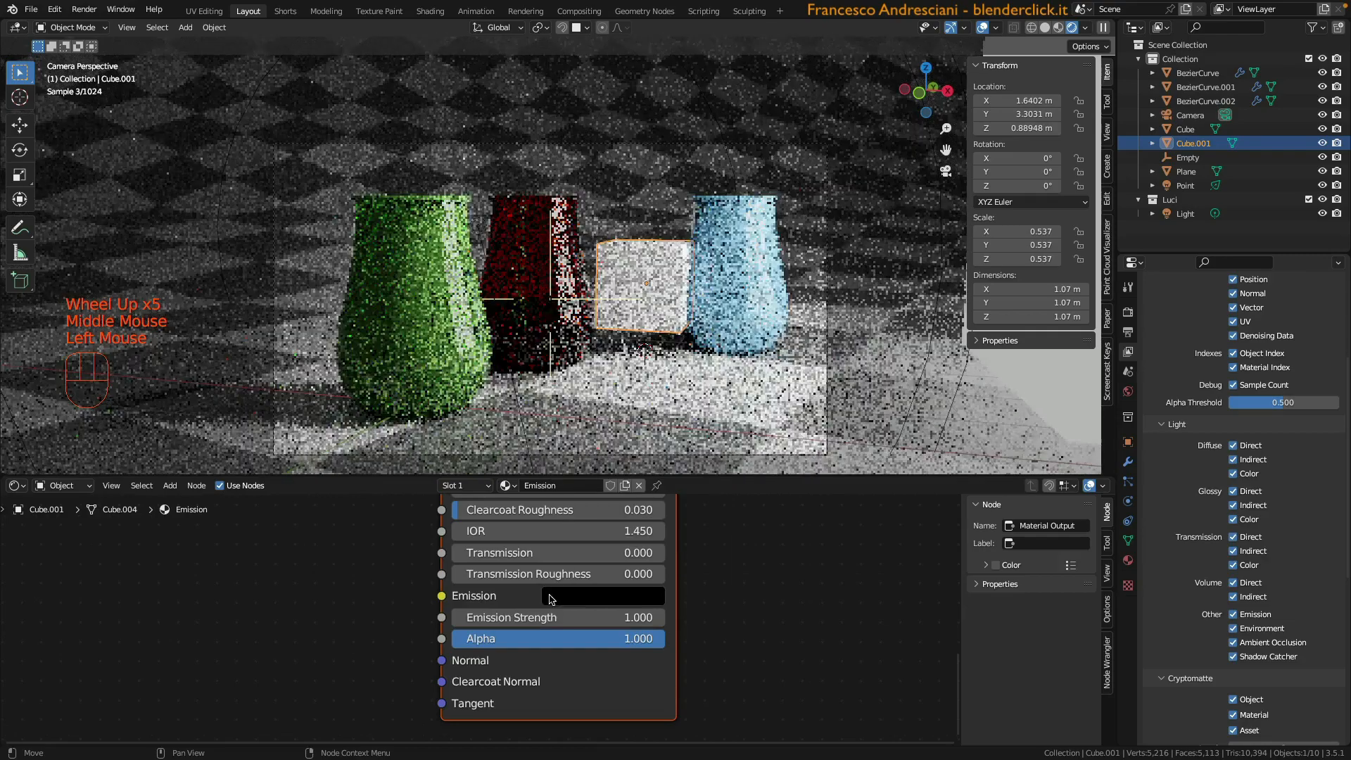
click(551, 597)
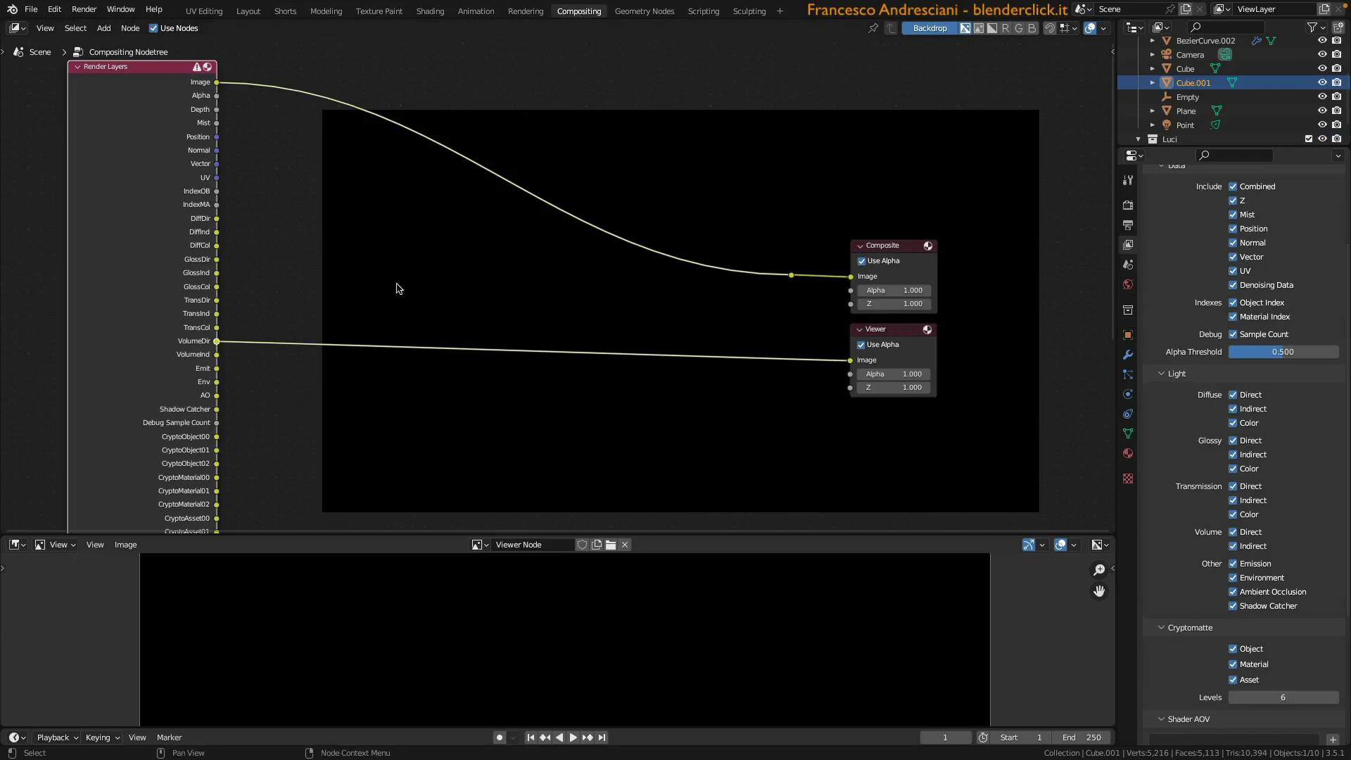
- Preview the Emit pass and the Env pass in the Viewer node
ctrl+shift+click(216, 369)
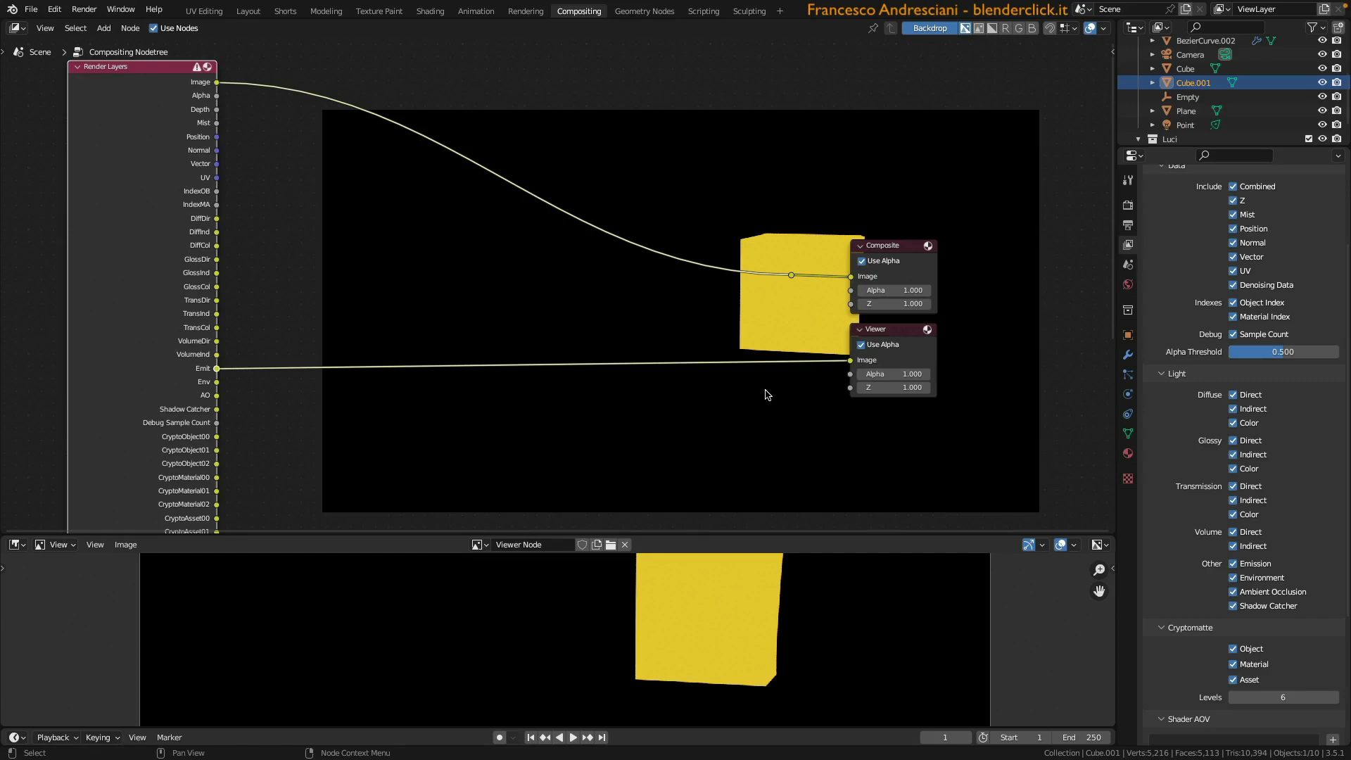
ctrl+shift+click(216, 386)
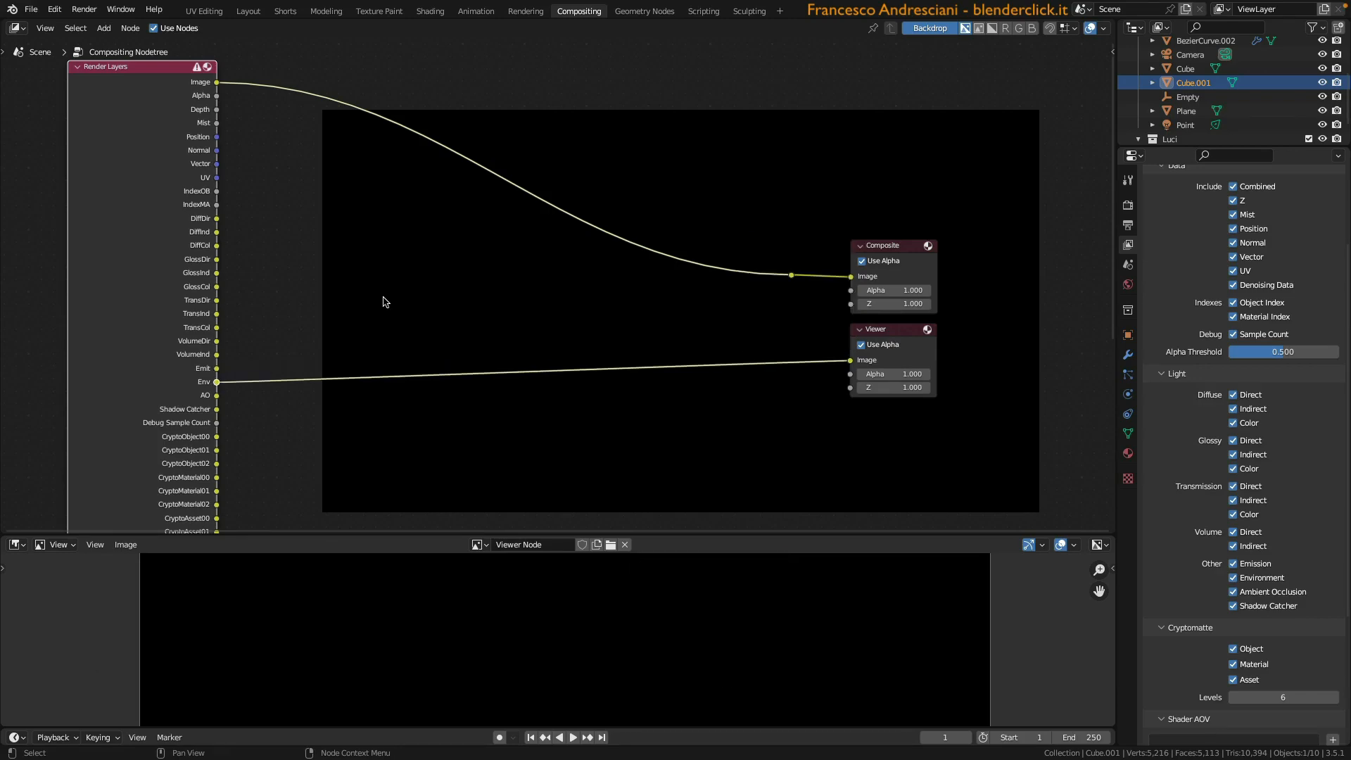
- Duplicate the camera and align the active camera to a low view of the vases with the world background behind them
click(248, 11)
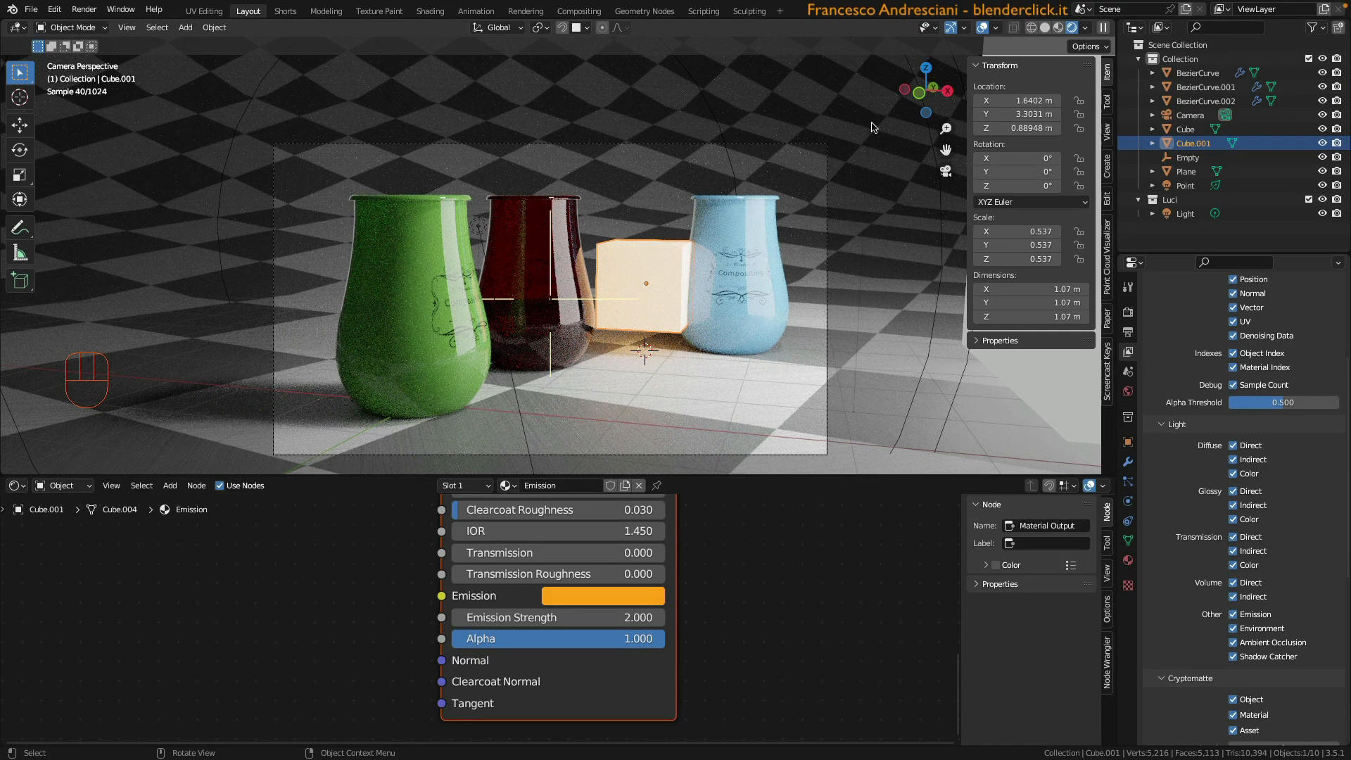
click(826, 184)
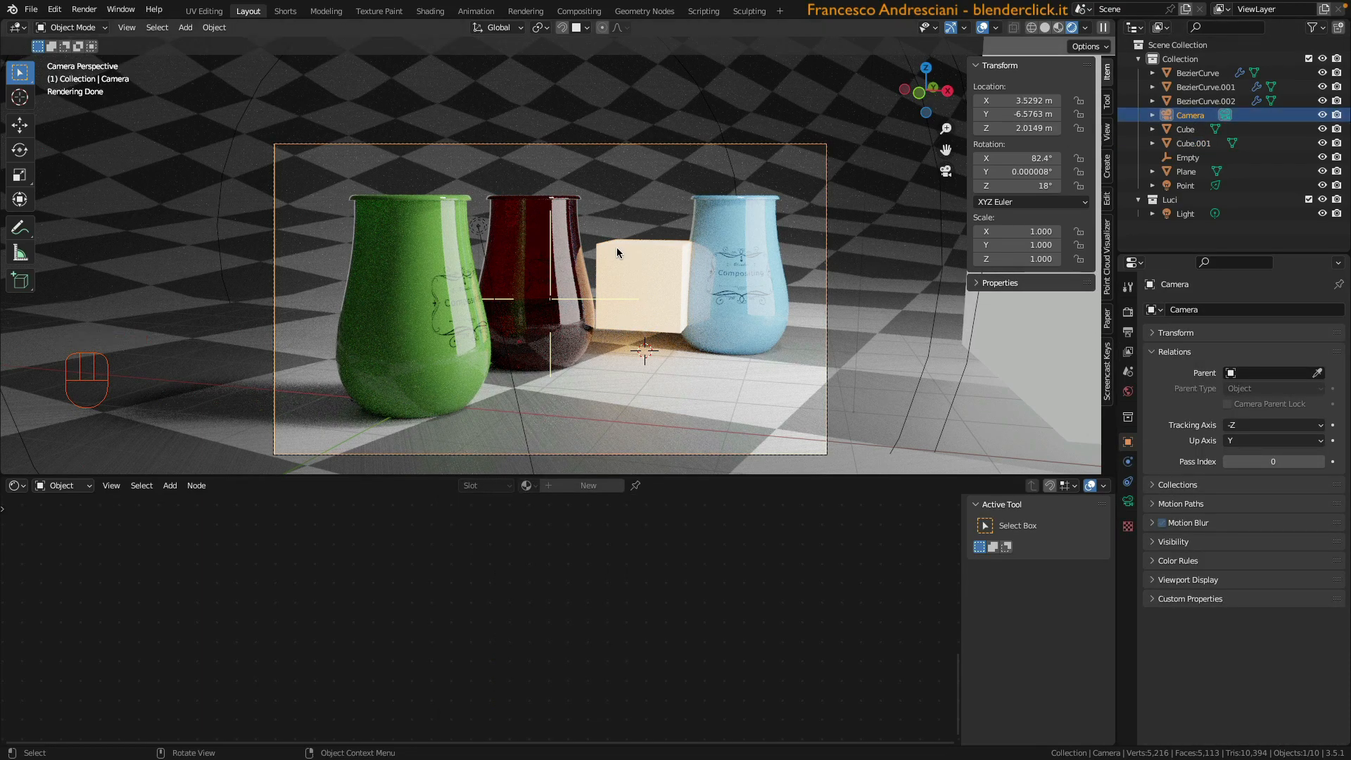
key(shift+d)
middle_drag(468, 291, 584, 260)
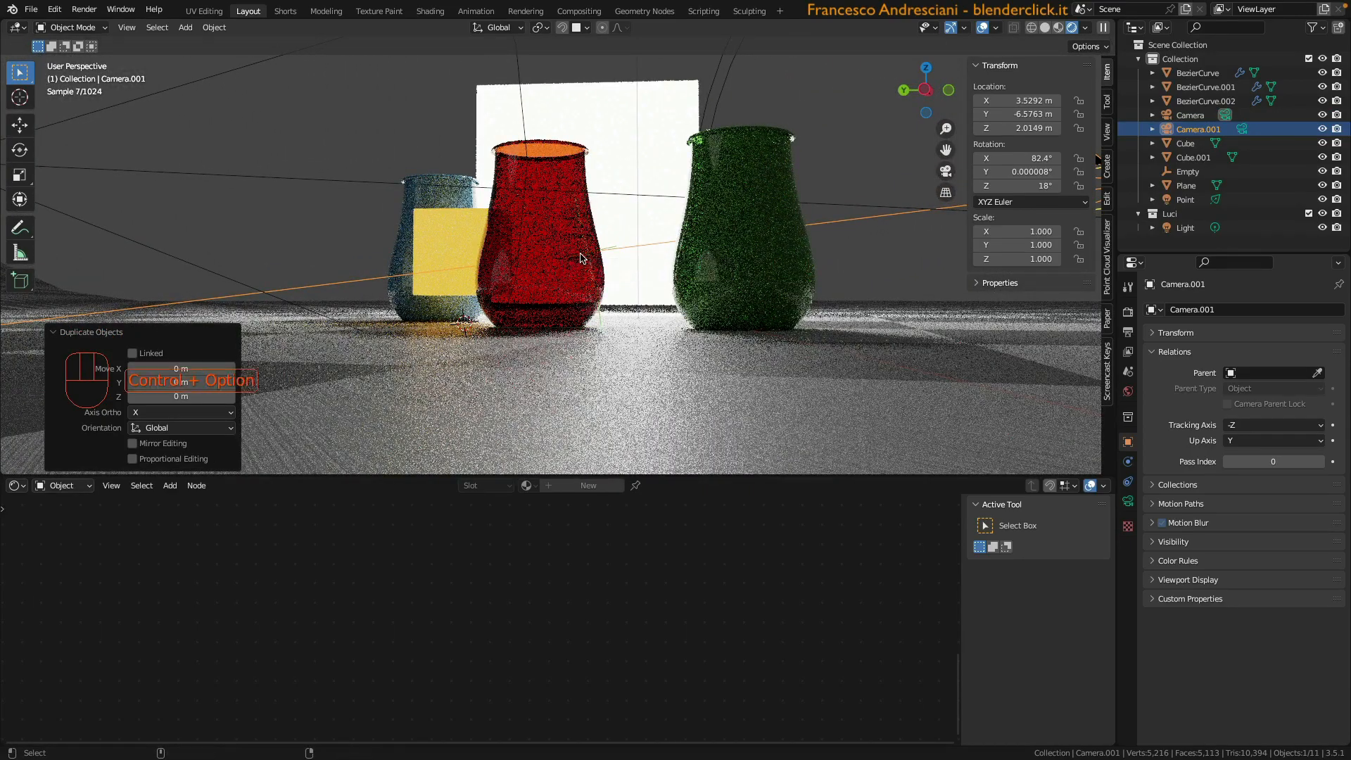
key(ctrl+alt+KP_0)
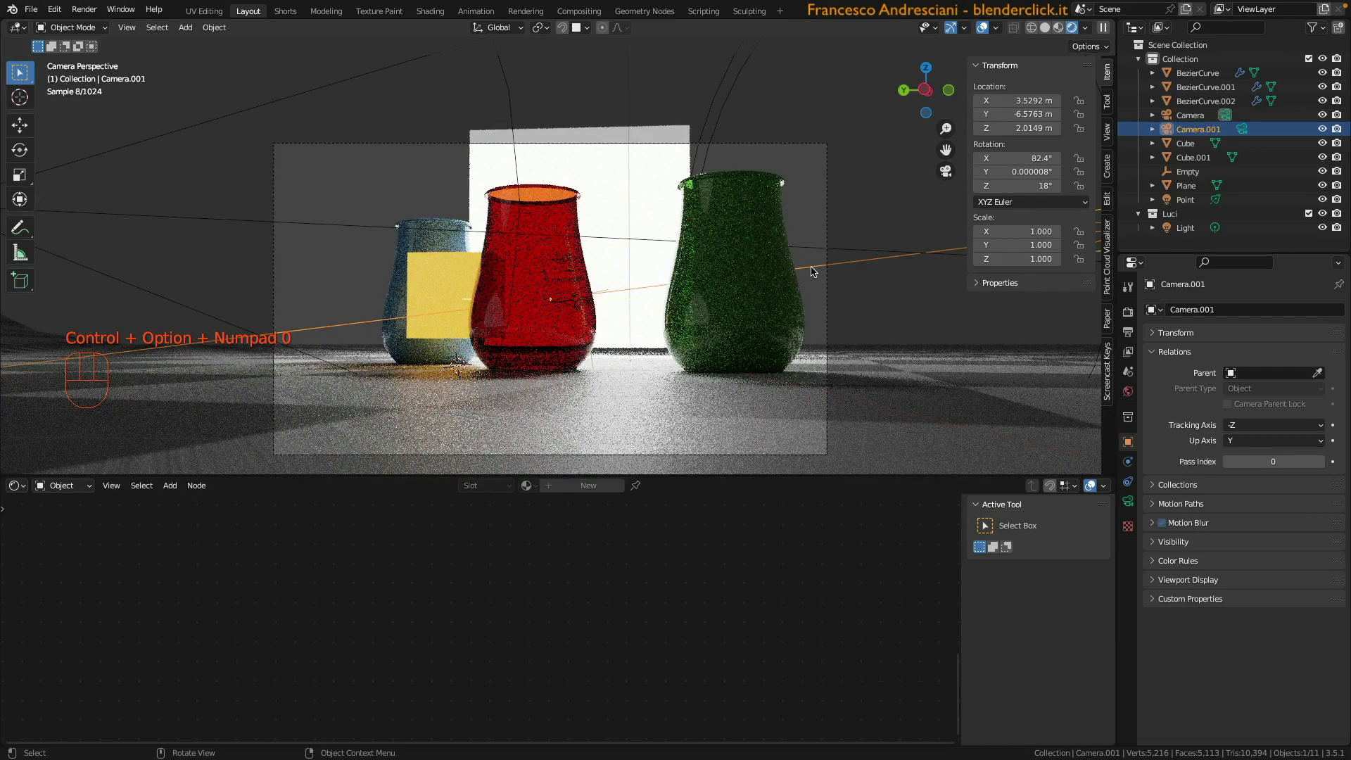
- Connect a Nishita Sky Texture to the world Background's Color and open its Sun Elevation for editing
click(60, 487)
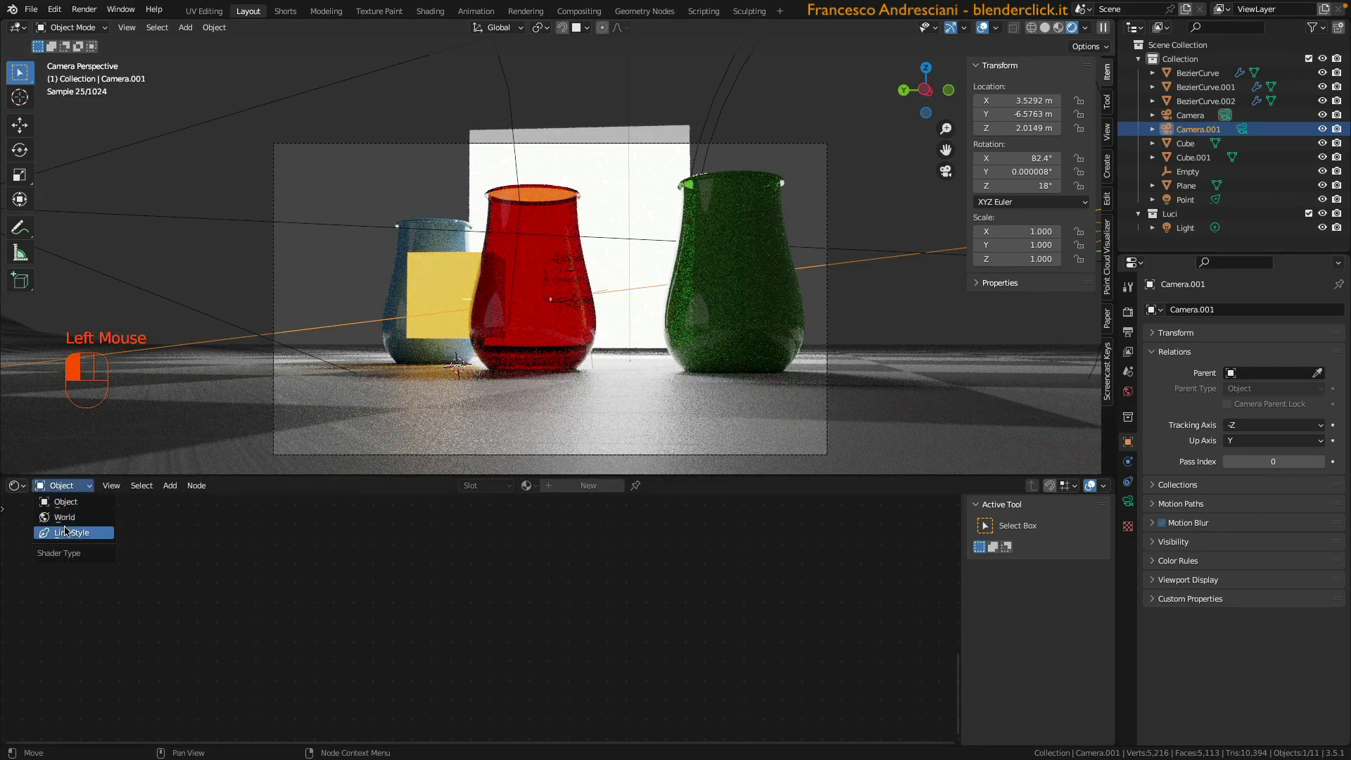
click(71, 517)
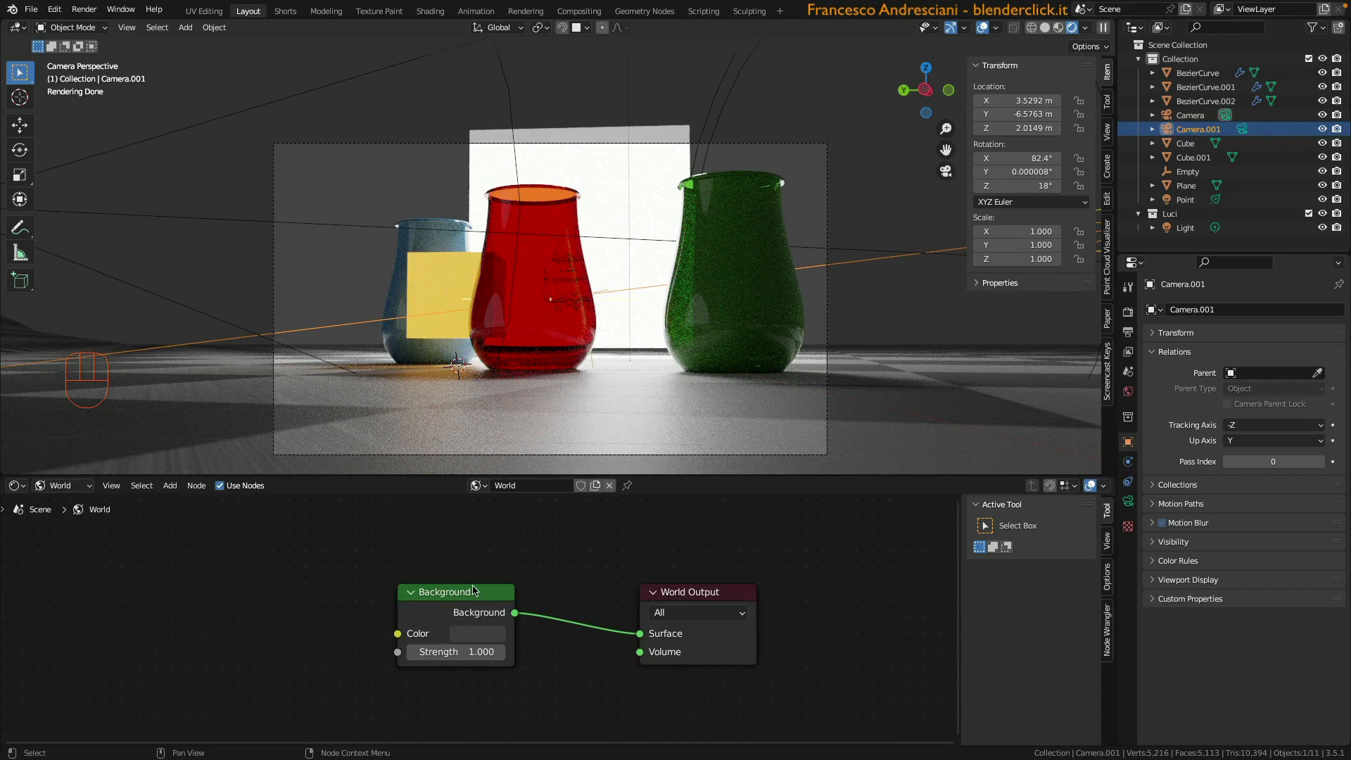
middle_drag(474, 591, 551, 563)
drag(470, 608, 284, 581)
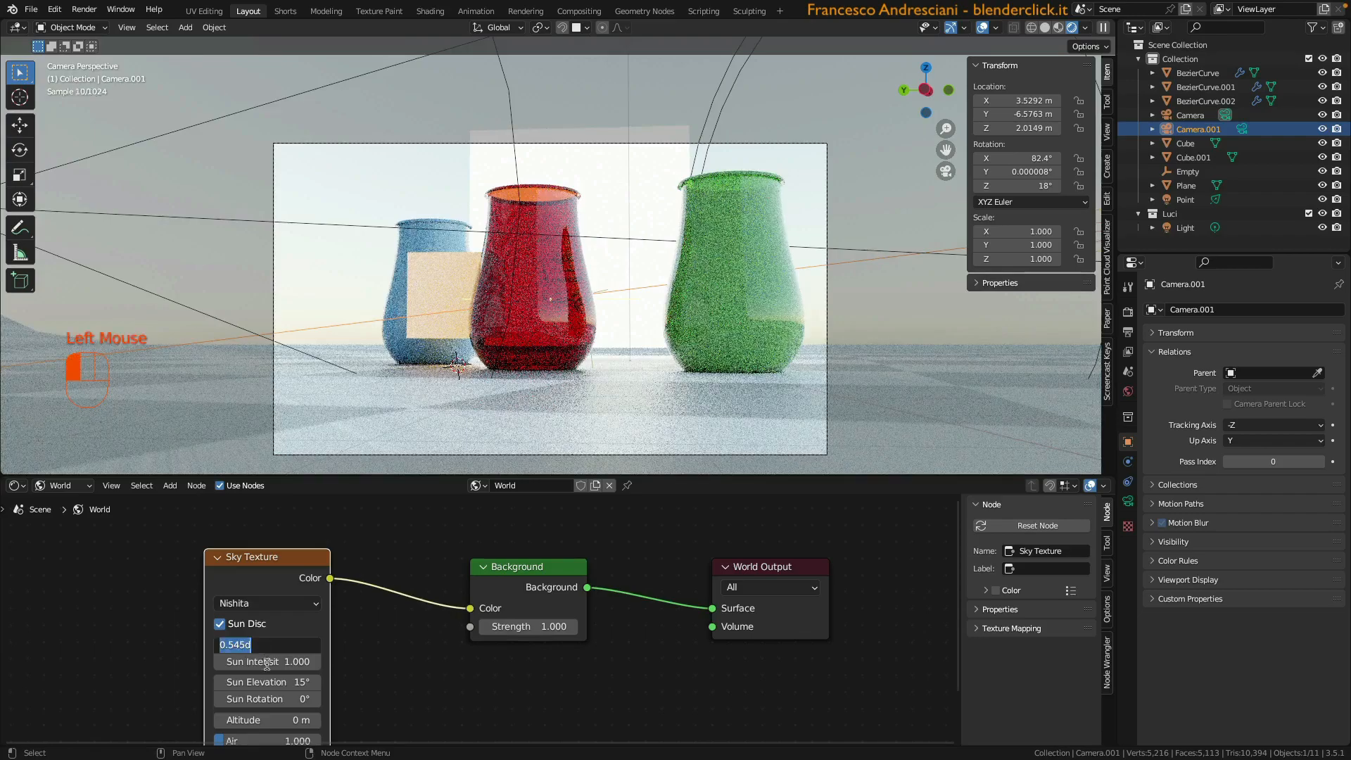
double_click(239, 681)
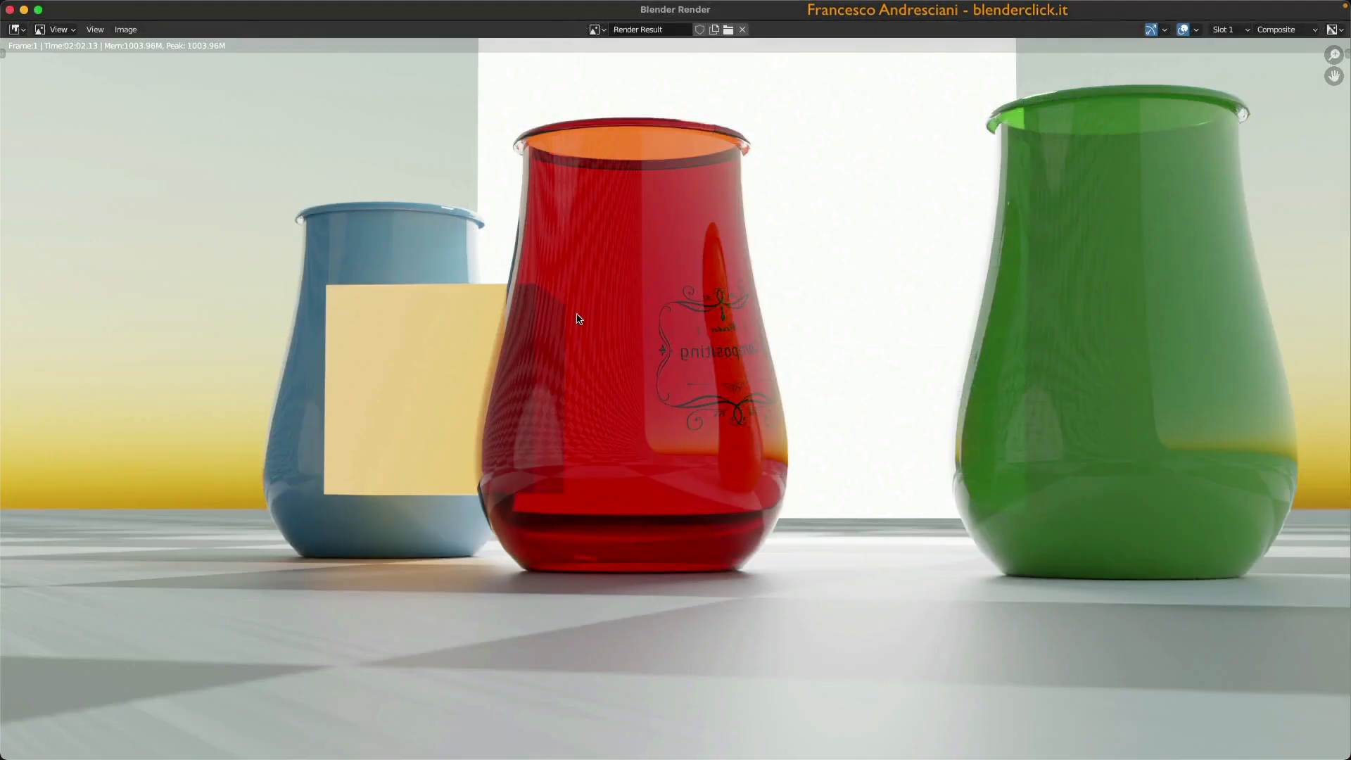
- Close the sky-lit render and review its Env pass in the compositor
key(Escape)
click(579, 10)
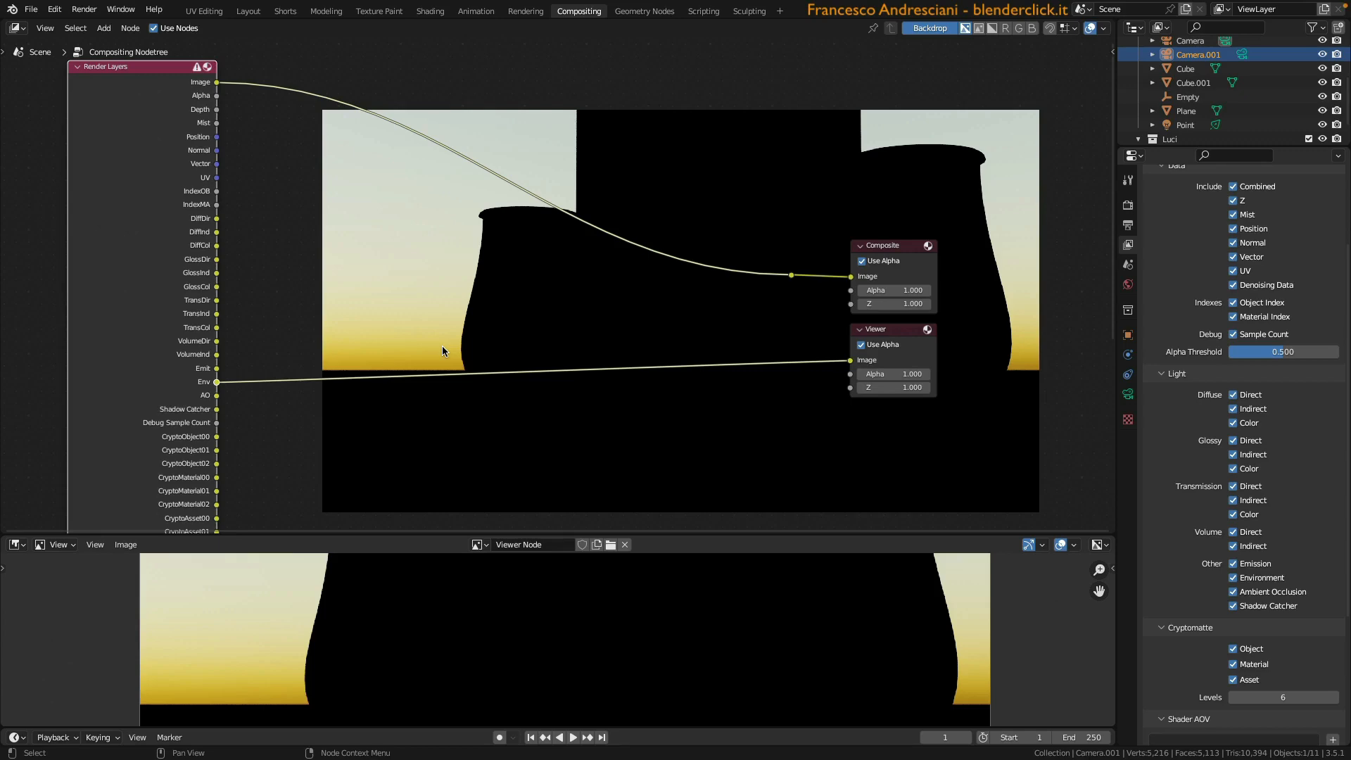
- Preview the AO pass in the Viewer node and inspect the contact shadows around the vase bases in the maximized image viewer
ctrl+shift+click(217, 396)
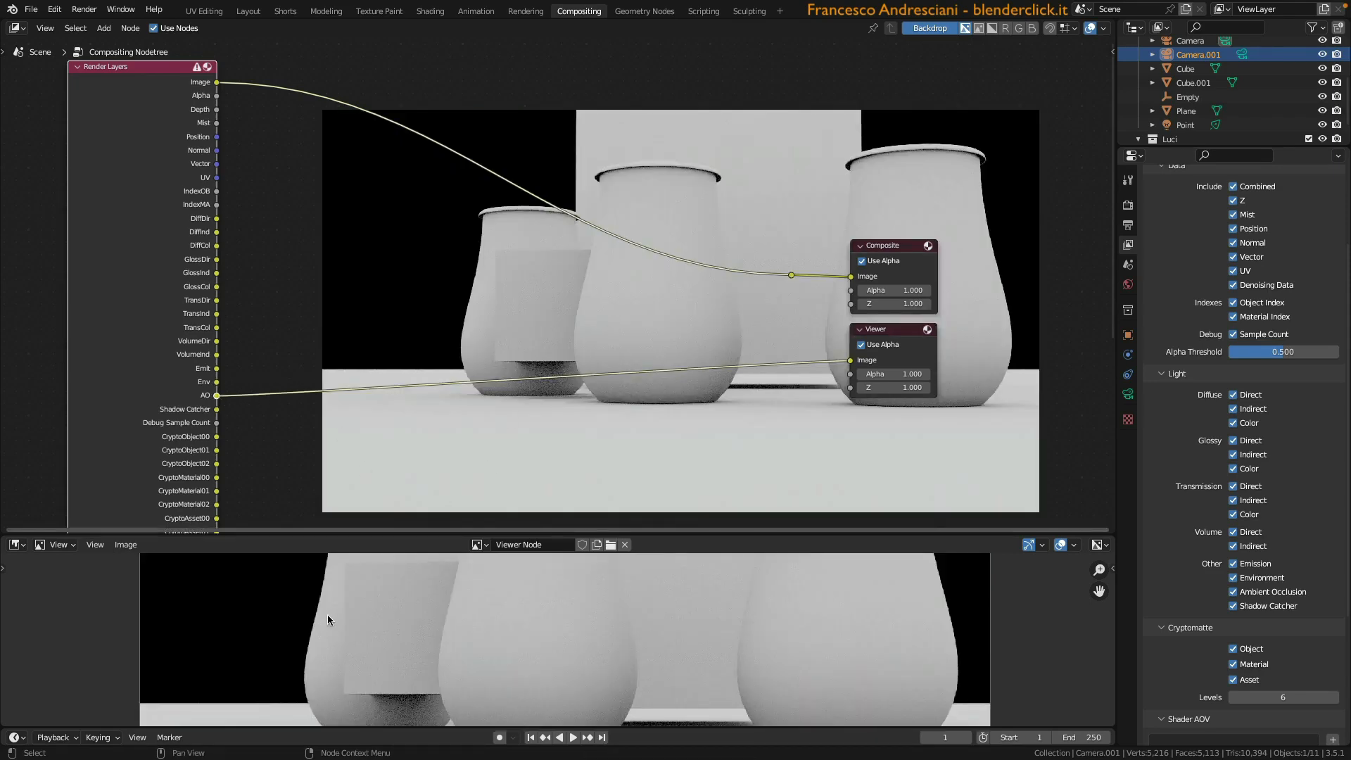
key(ctrl+space)
middle_drag(728, 394, 690, 383)
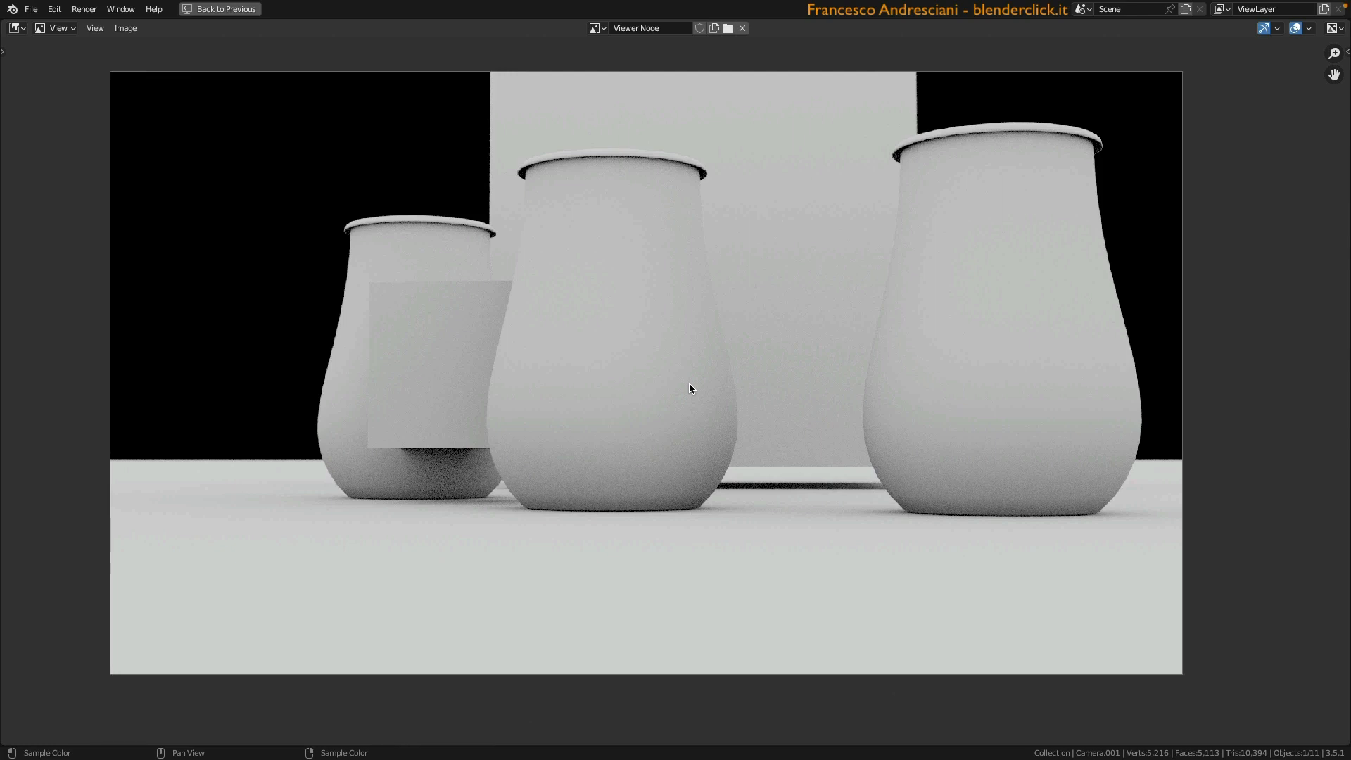
scroll(552, 371, up, 5)
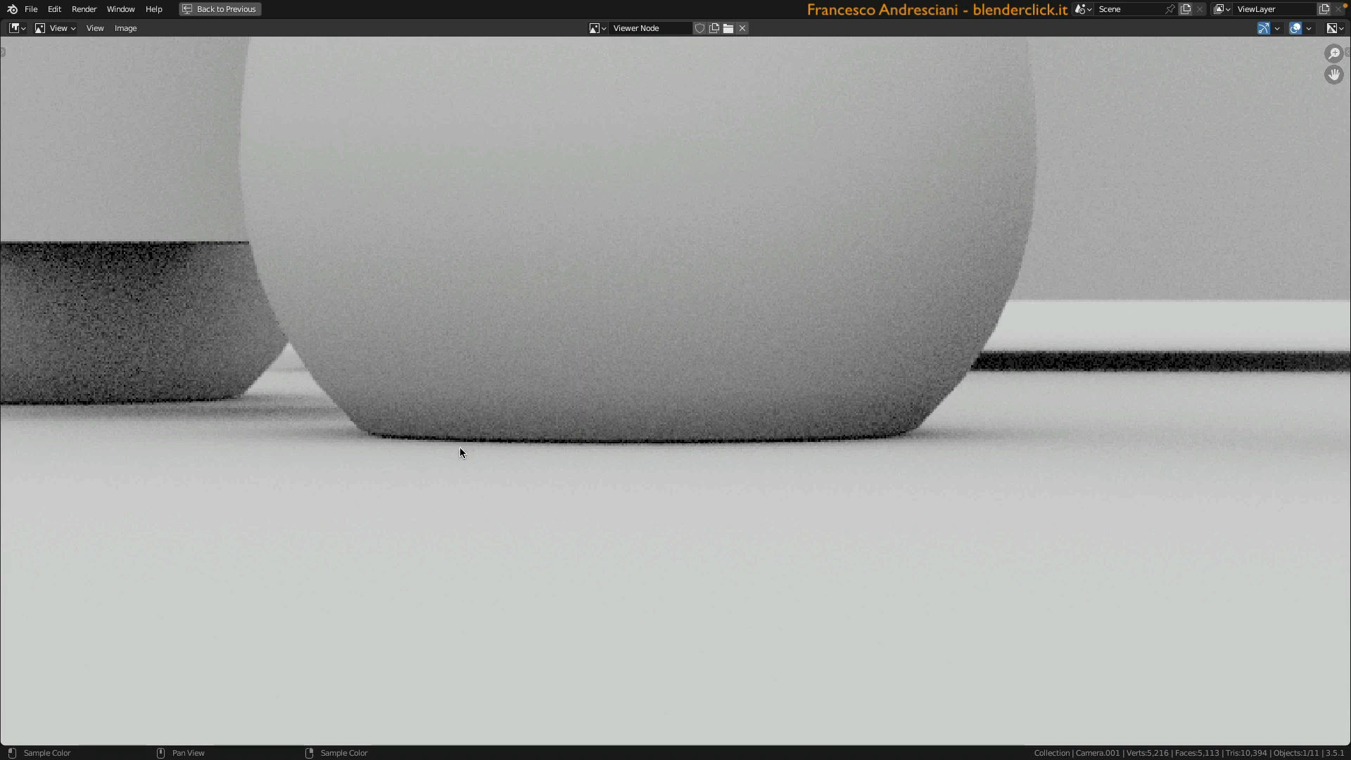
- Examine the ambient occlusion under the vase rims and across the whole AO image, and restore the compositing layout
scroll(519, 399, down, 3)
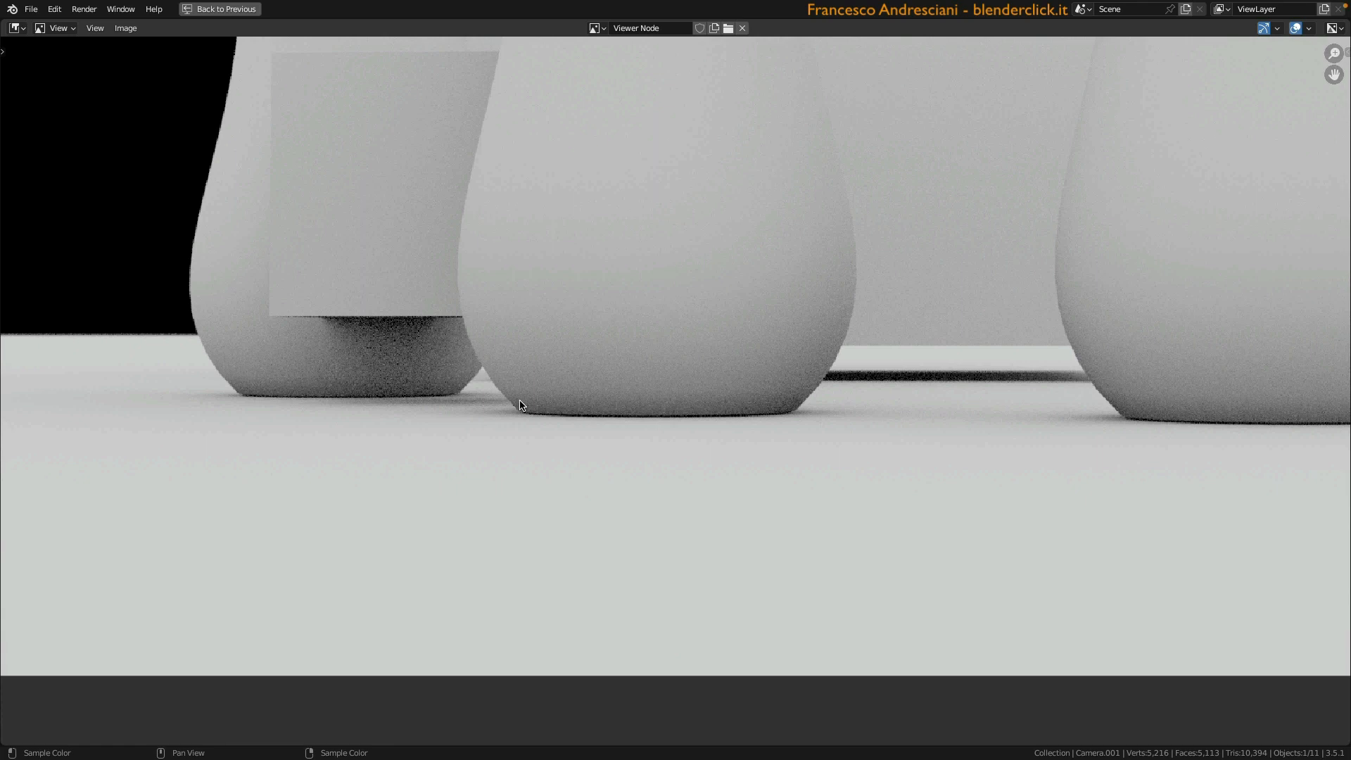
scroll(611, 356, down, 2)
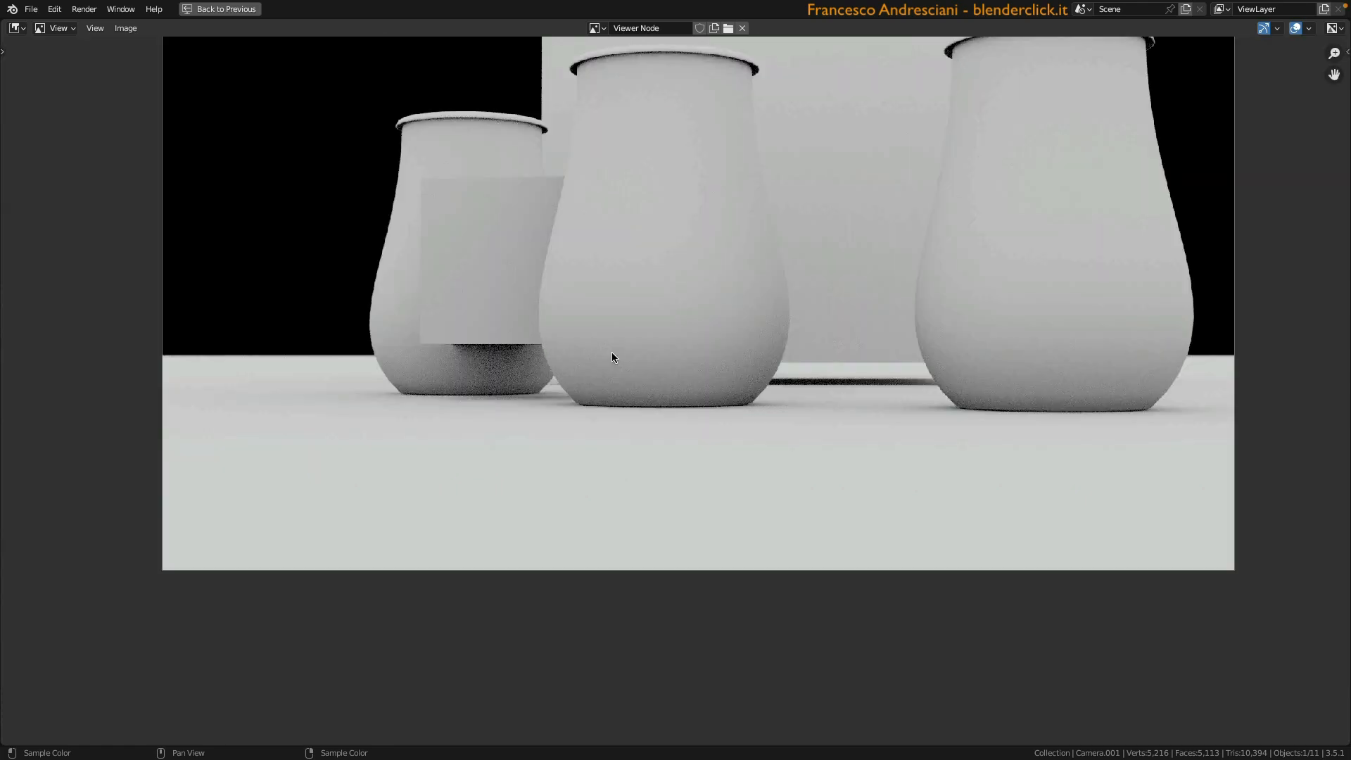
middle_drag(650, 339, 609, 508)
scroll(602, 218, up, 2)
scroll(602, 218, up, 1)
middle_drag(602, 218, 572, 335)
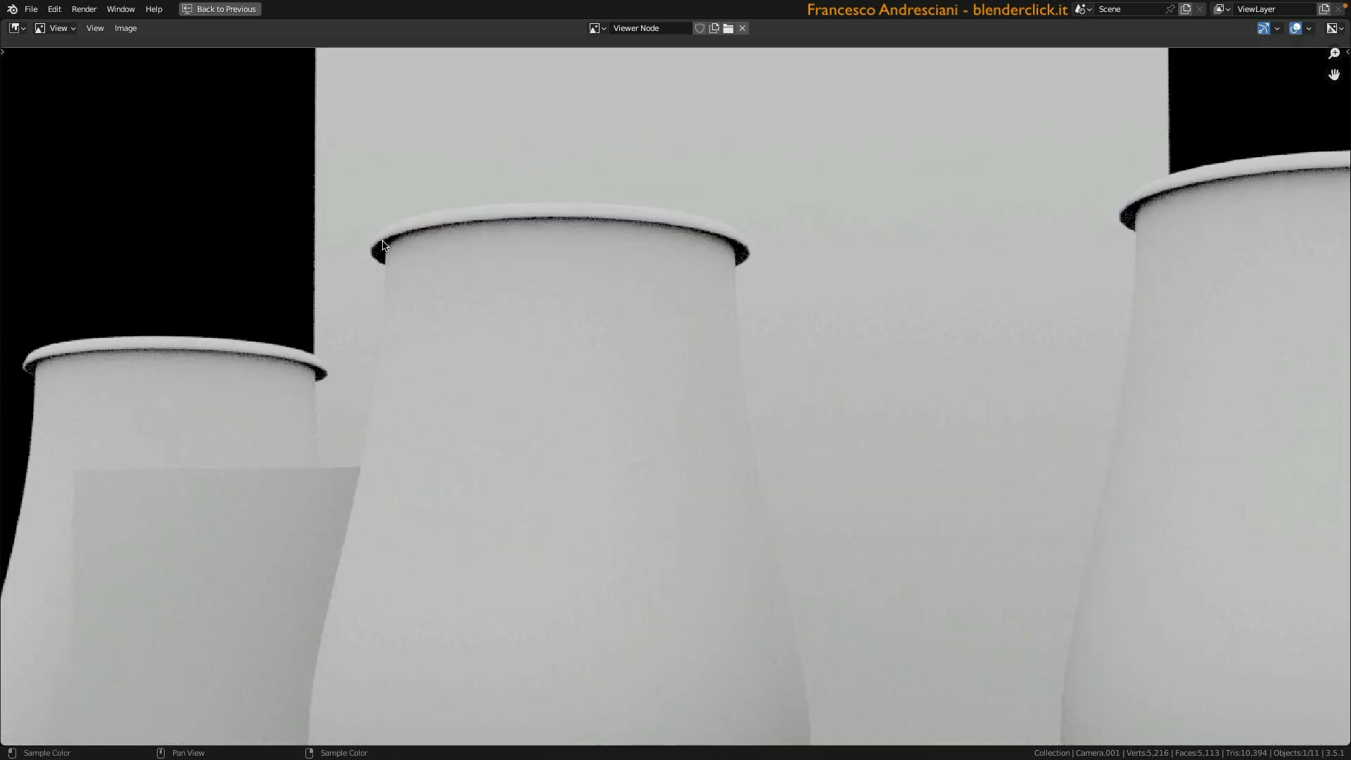
scroll(535, 211, up, 3)
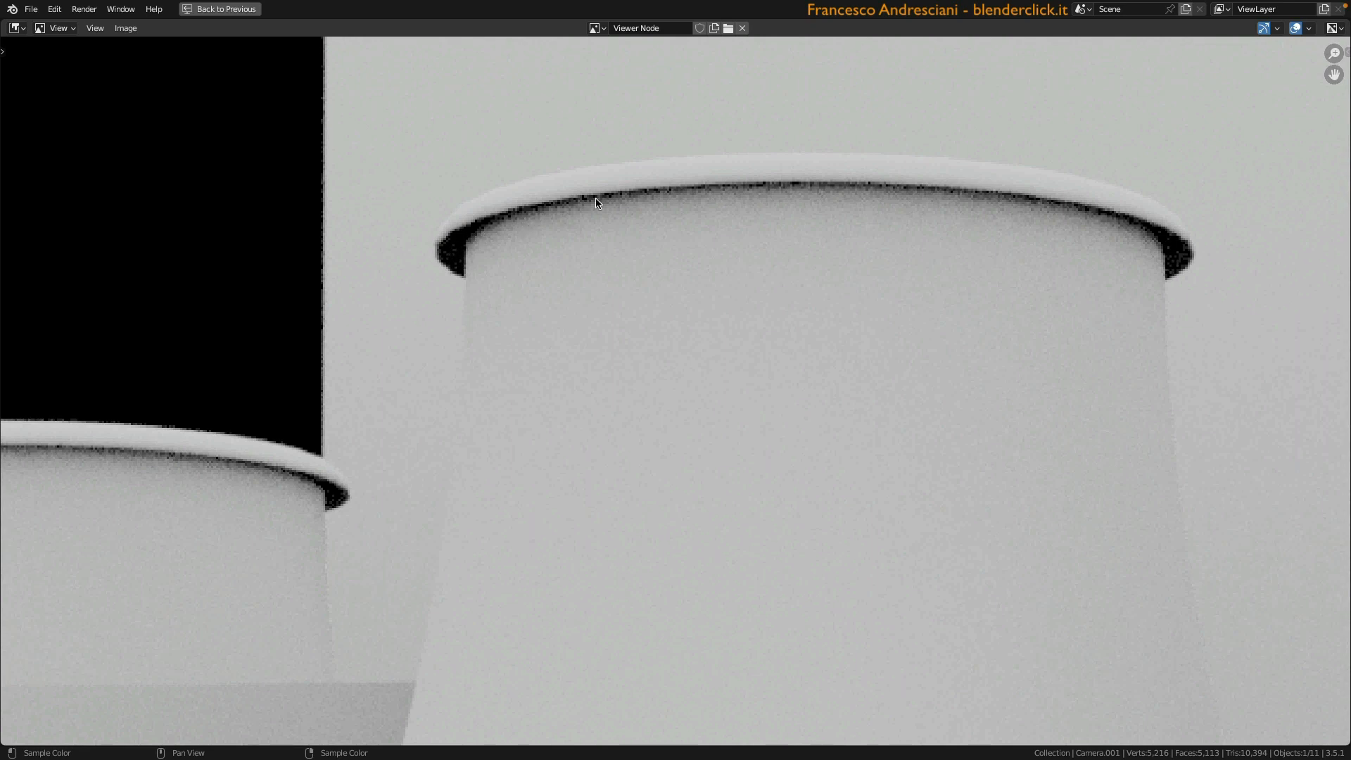
scroll(639, 498, down, 10)
middle_drag(639, 498, 602, 453)
scroll(601, 456, up, 3)
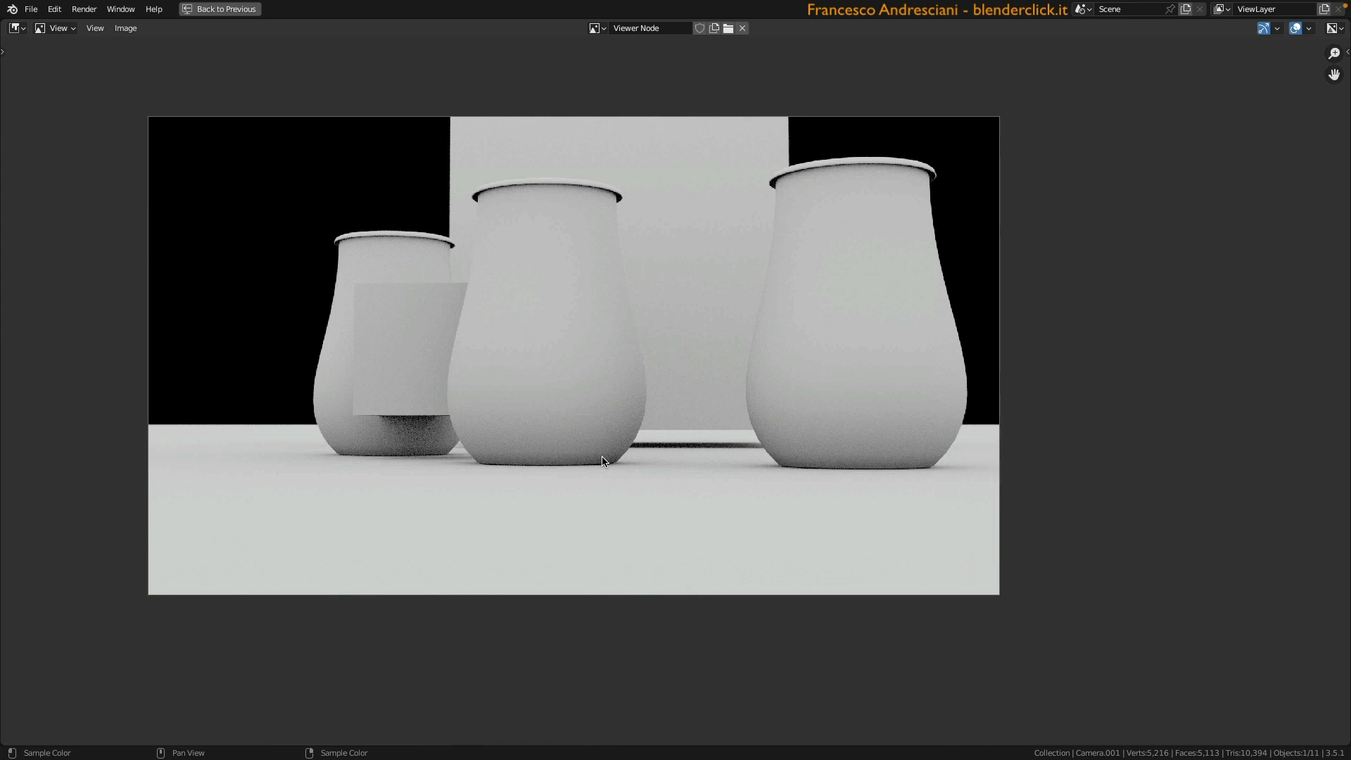
key(ctrl+space)
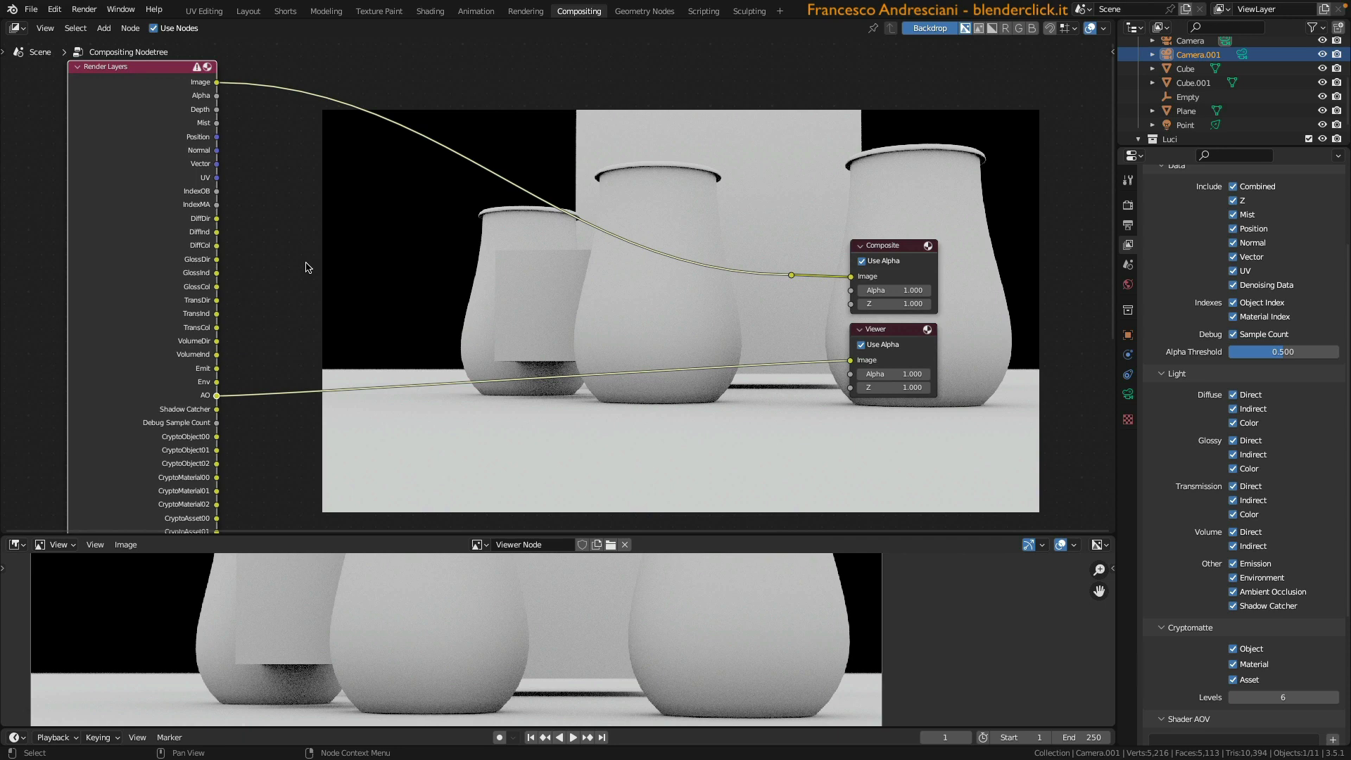